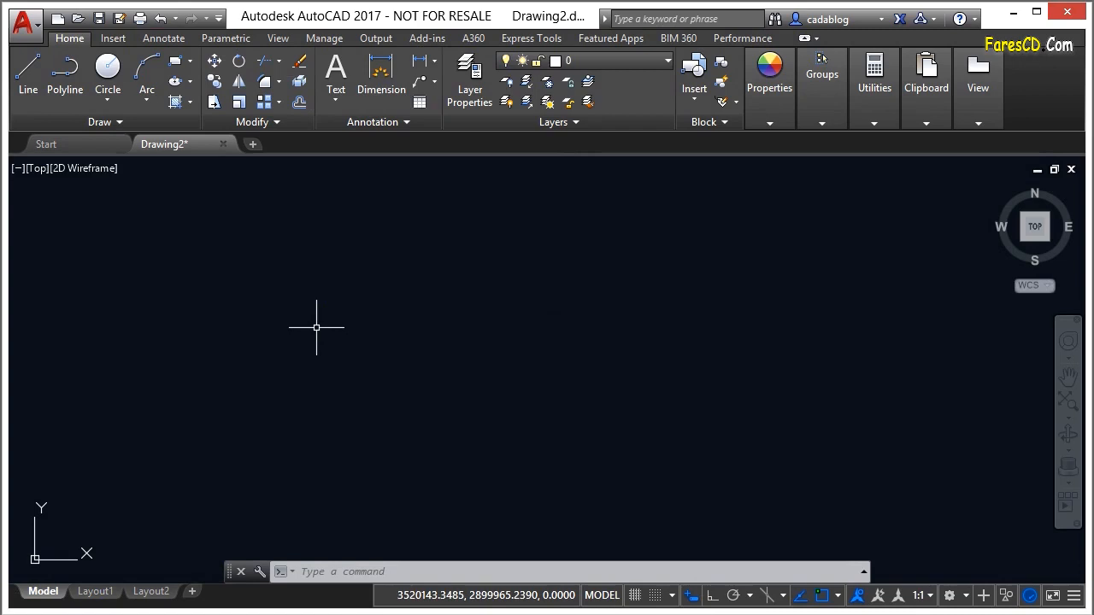
Start an import and open the file Floor Plan Sample-Model.pdf
text(import)
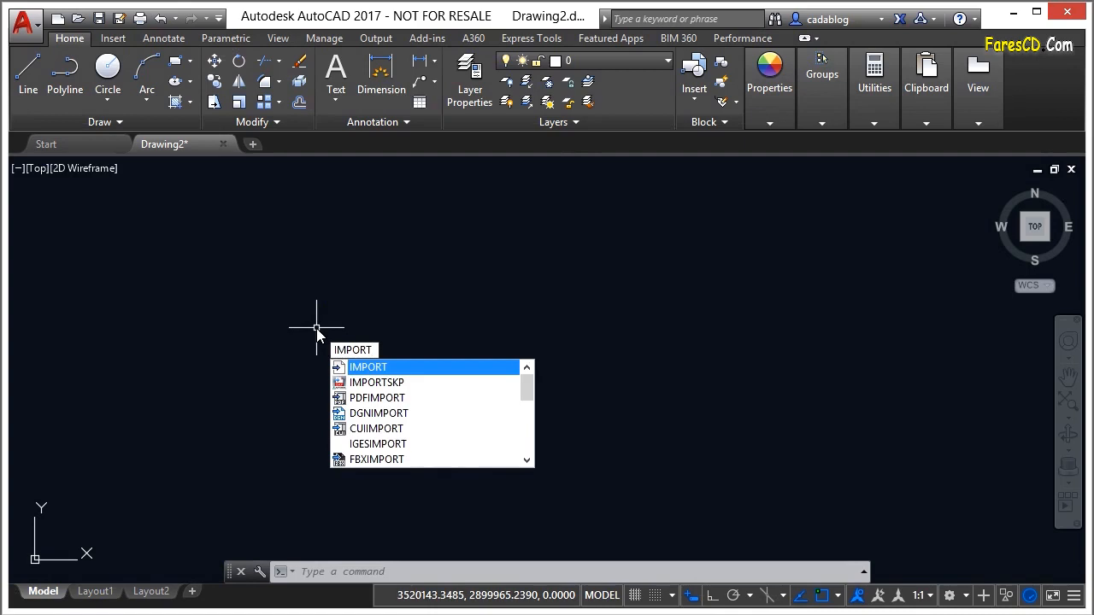
key(Return)
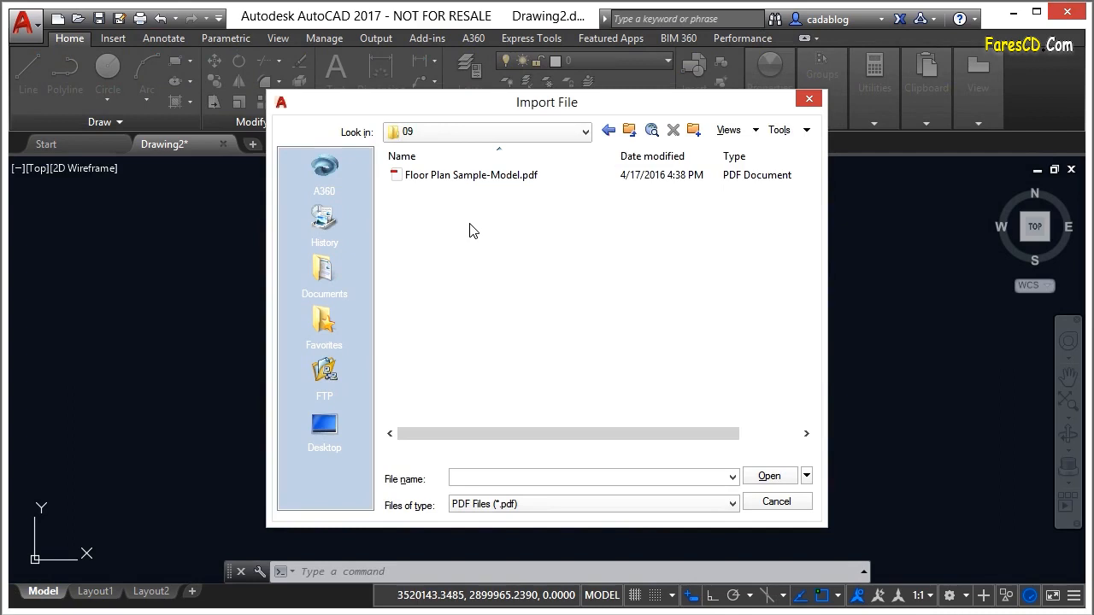
click(453, 176)
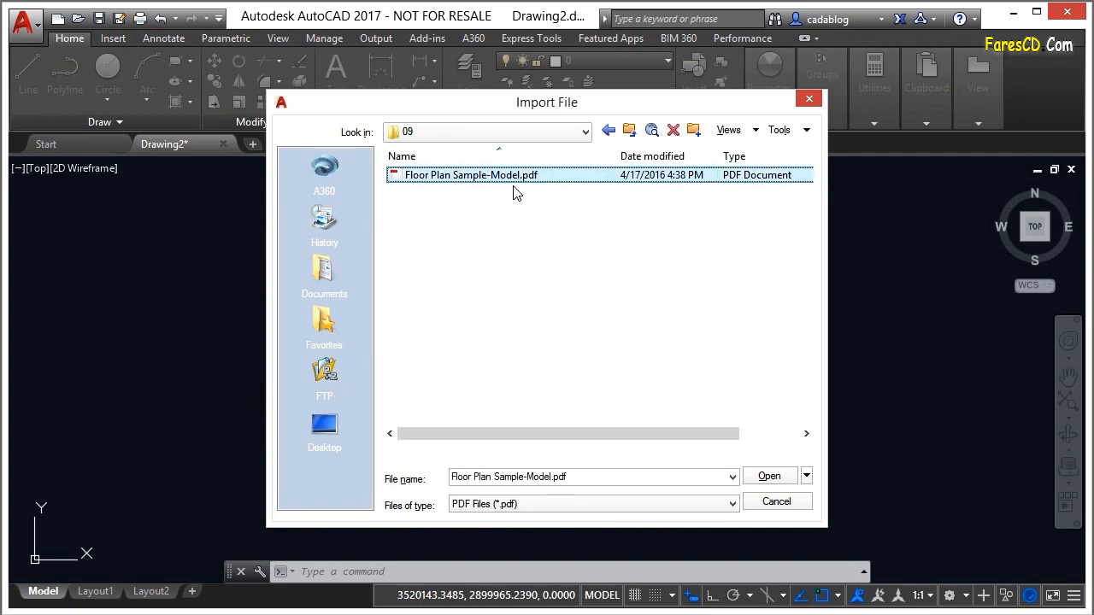
click(767, 477)
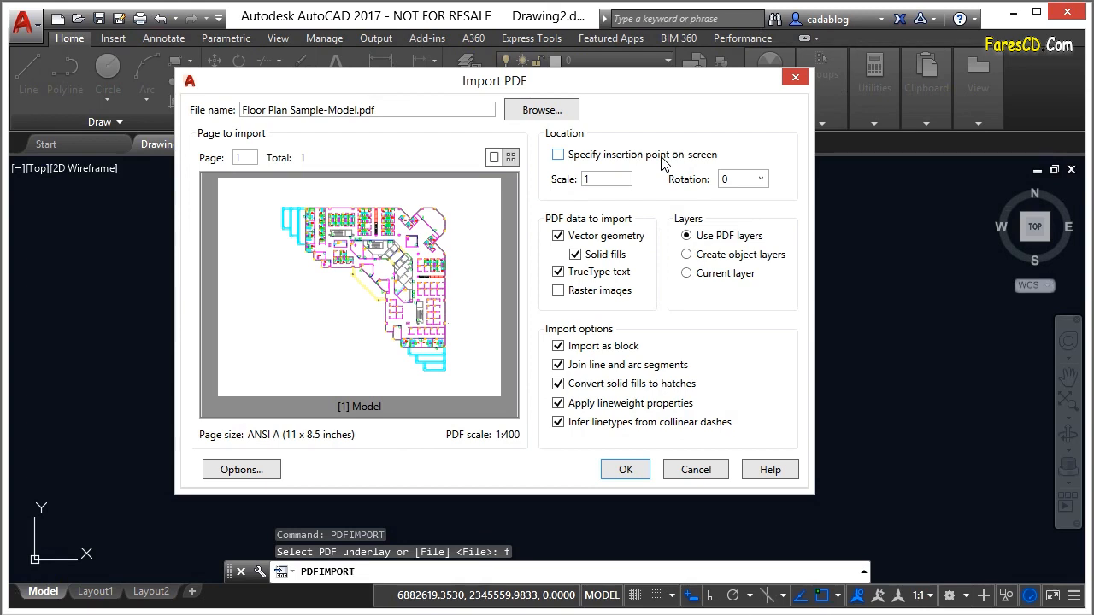
Have the PDF's insertion point specified on-screen, set the import scale to 400, and keep the rotation at 0
click(580, 157)
double_click(602, 180)
text(400)
click(763, 180)
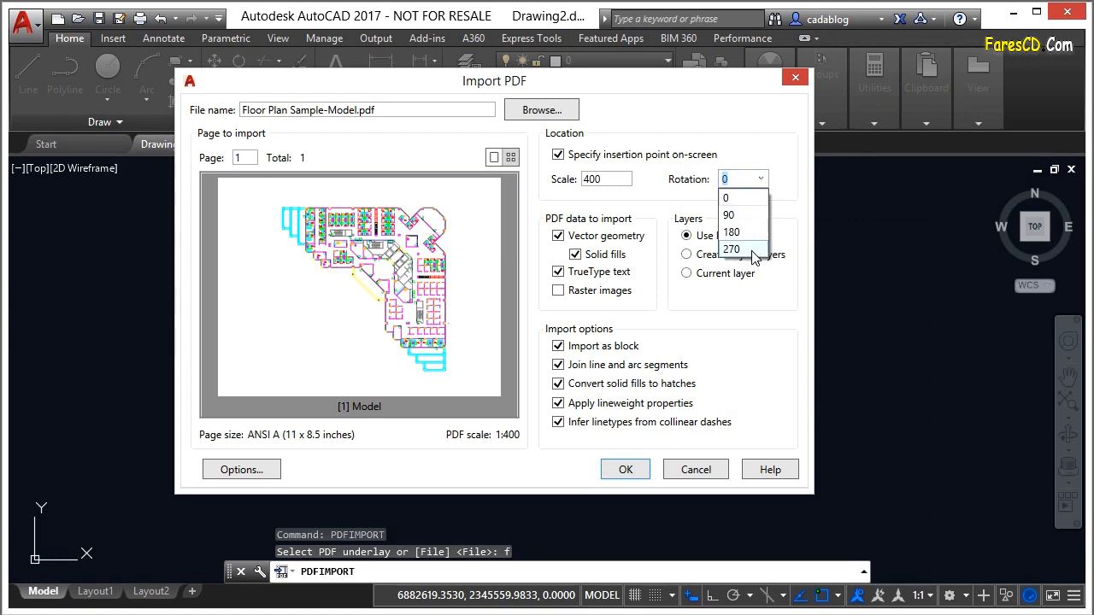
click(731, 179)
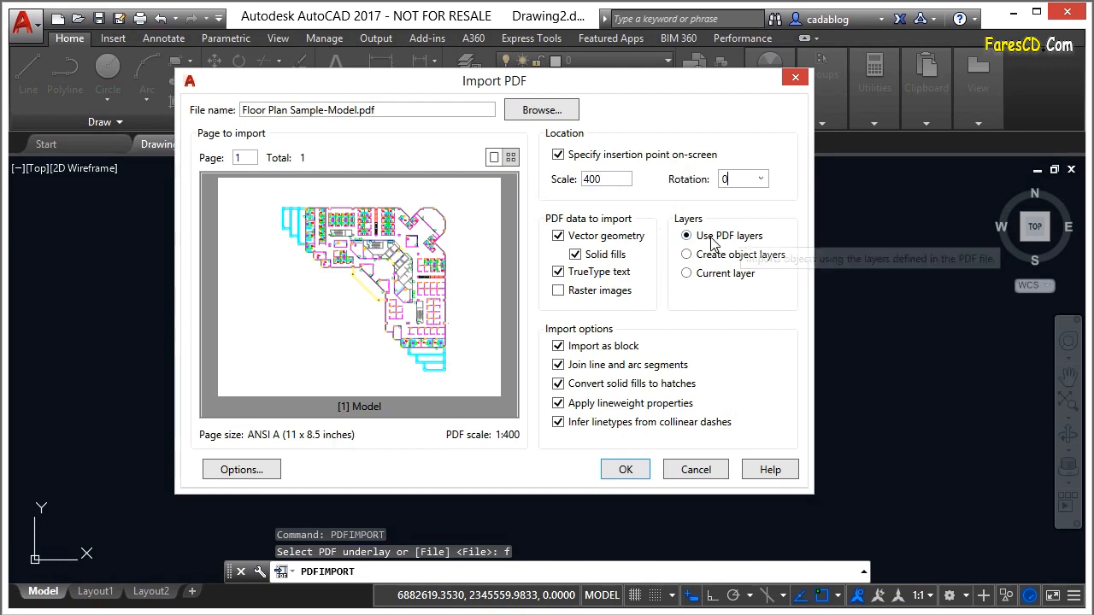
Try the Create object layers and Current layer options, returning to Use PDF layers
click(761, 258)
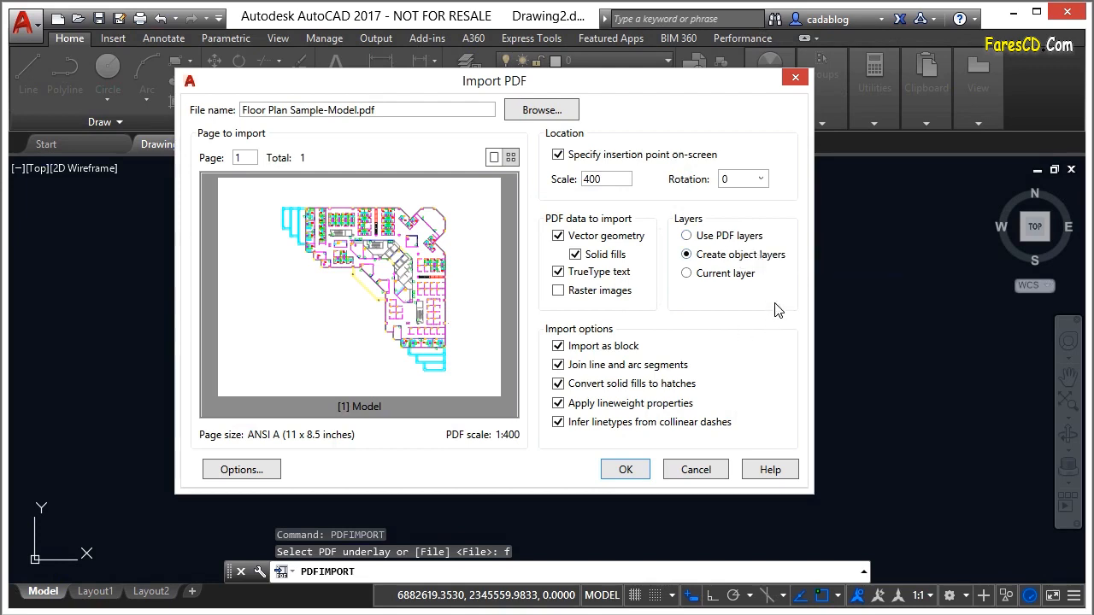
click(724, 277)
click(748, 236)
Include raster images in the PDF import and check the PDF Import Image Location without changing it
click(558, 290)
click(240, 473)
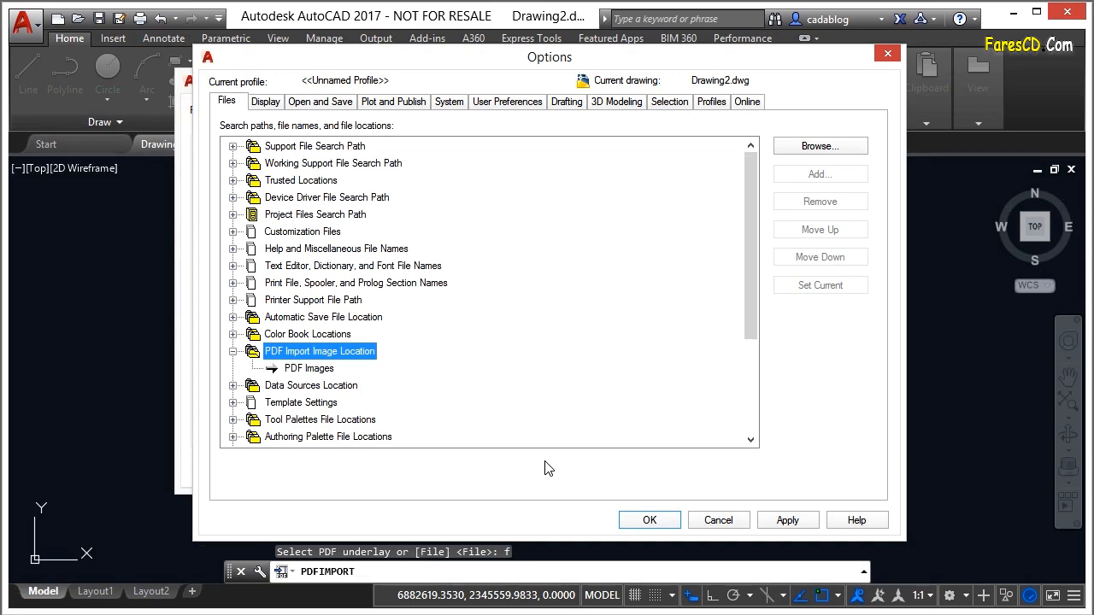
click(718, 522)
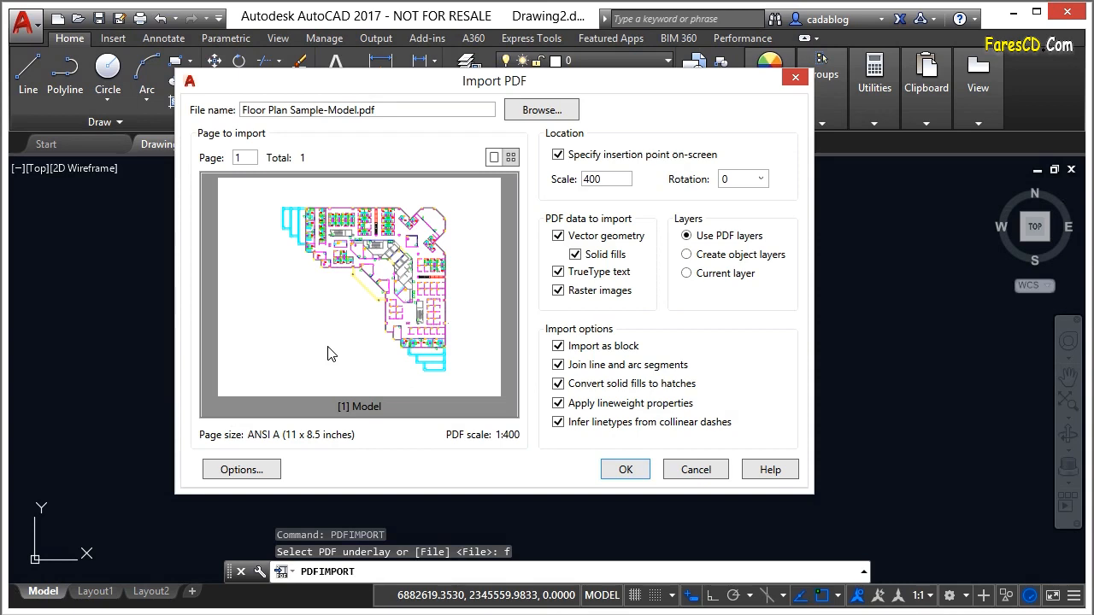
Run the PDF import with line and arc segments joined and place the floor plan in the empty drawing
click(558, 366)
click(558, 365)
click(626, 470)
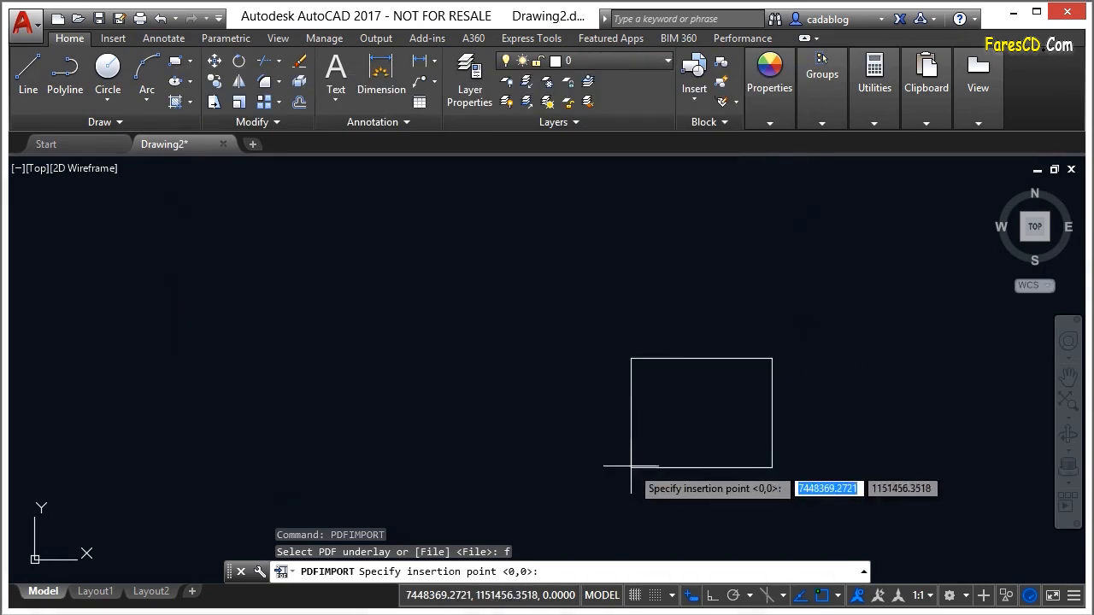
click(508, 384)
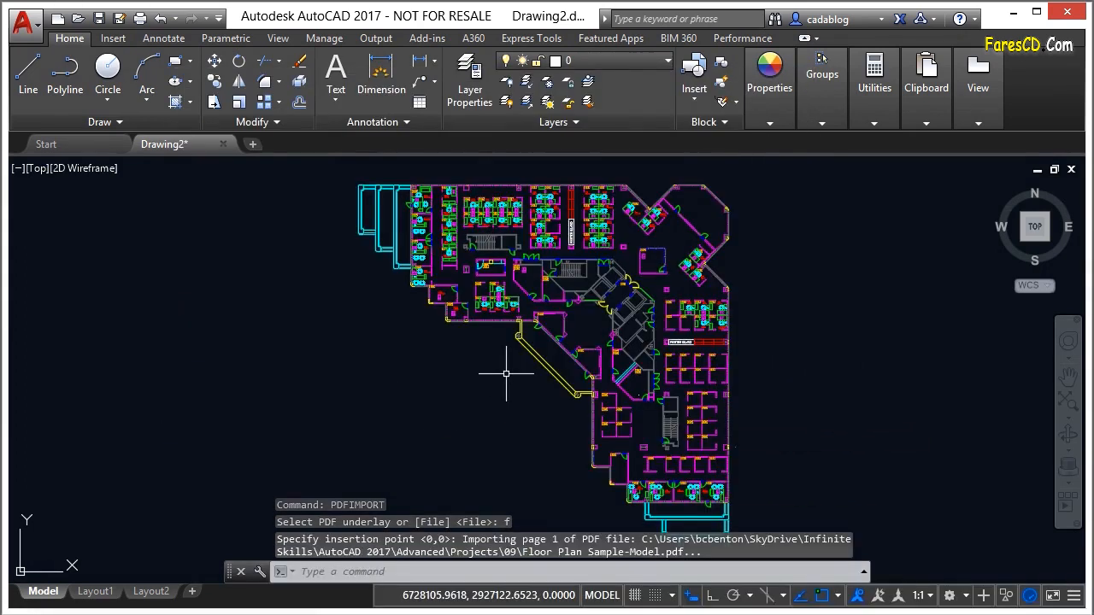
Select the imported floor plan to check whether it is a single object, and clear the selection
click(558, 345)
click(555, 345)
scroll(513, 317, down, 2)
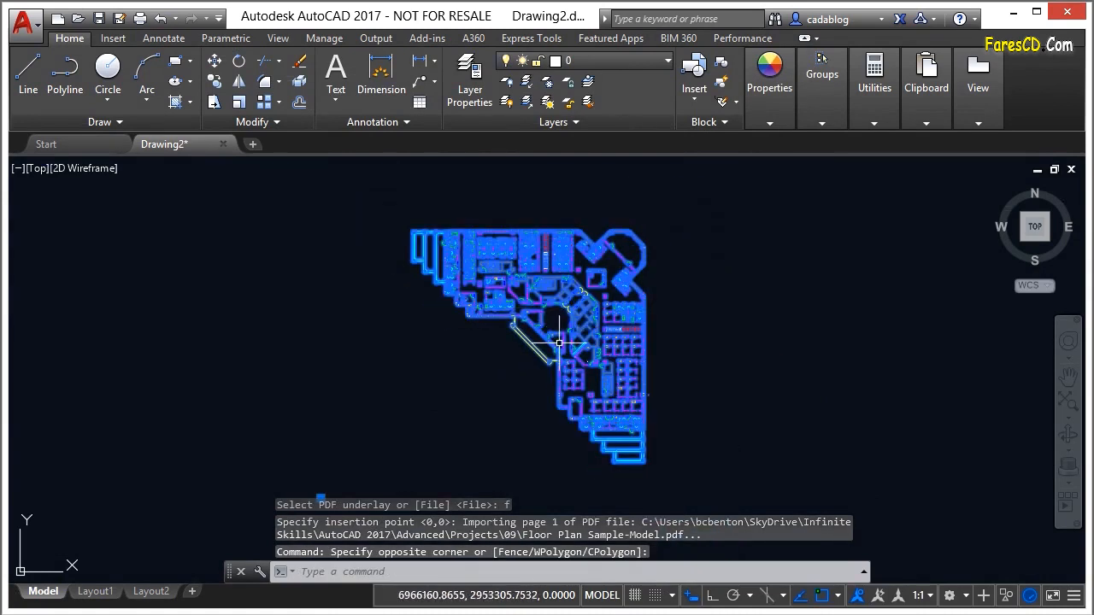
scroll(464, 379, down, 2)
key(Escape)
key(Escape)
Copy the imported floor plan block to the free space right of the original
text(CP)
key(Return)
click(513, 376)
key(Return)
click(540, 372)
right_click(746, 359)
click(792, 361)
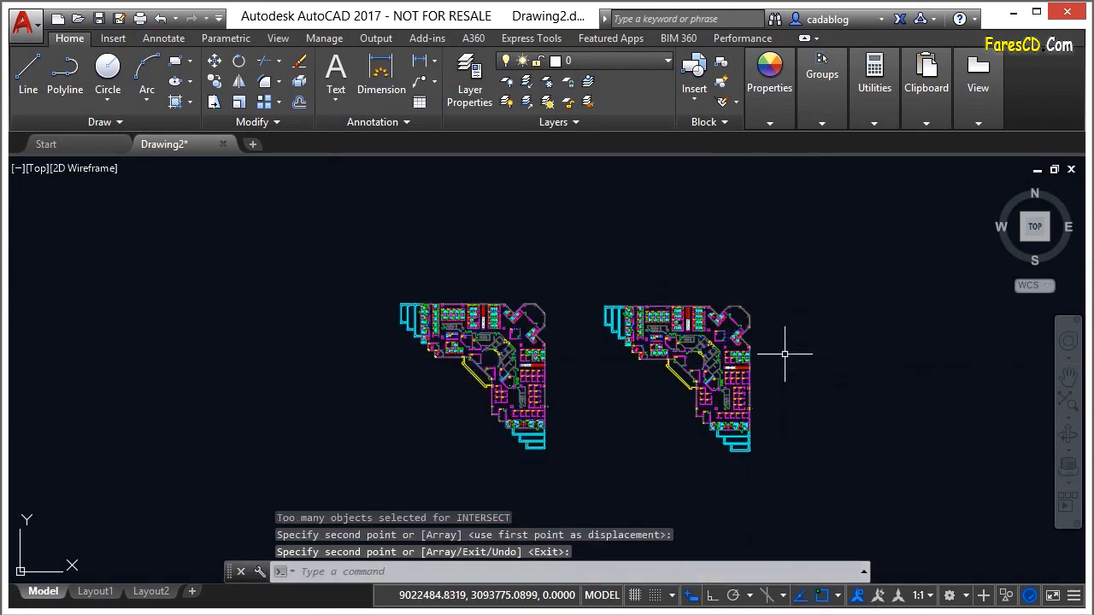
Explode the copied floor plan block on the right into its individual objects
text(x)
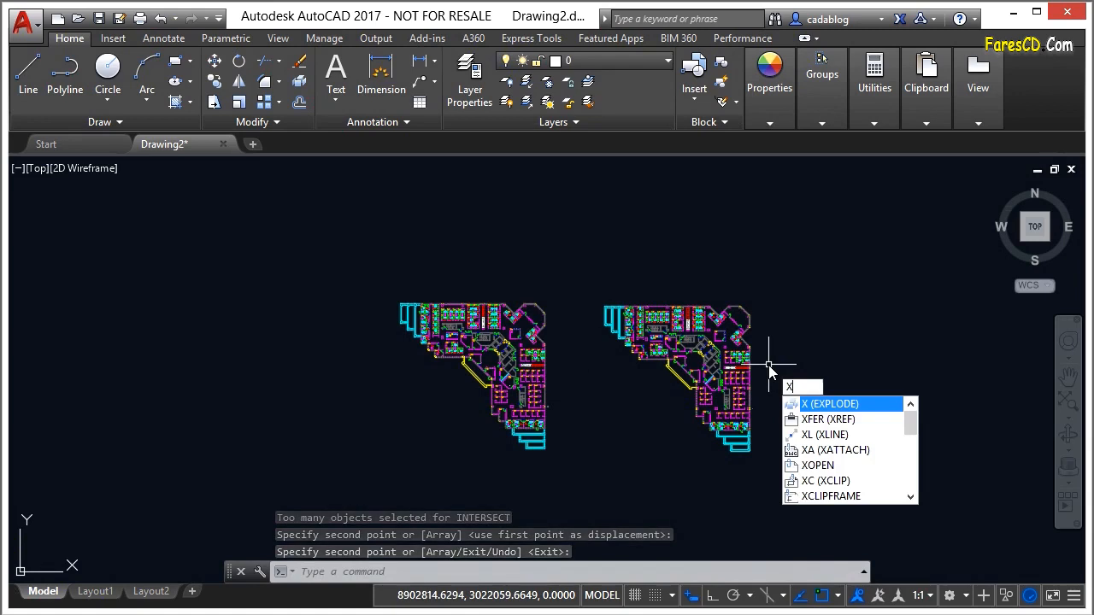
key(Return)
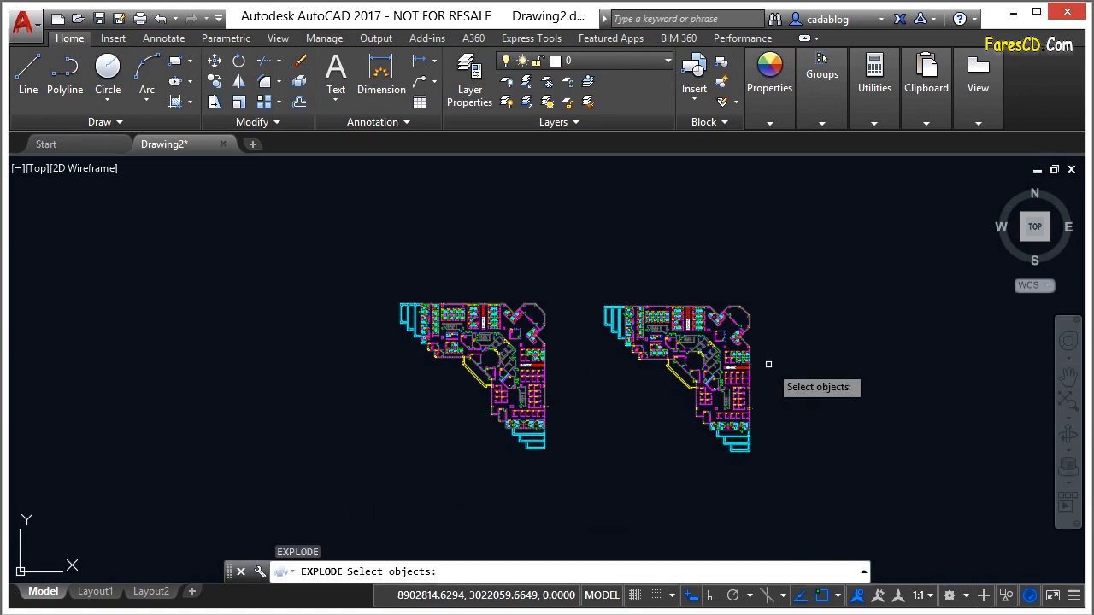
click(753, 372)
key(Return)
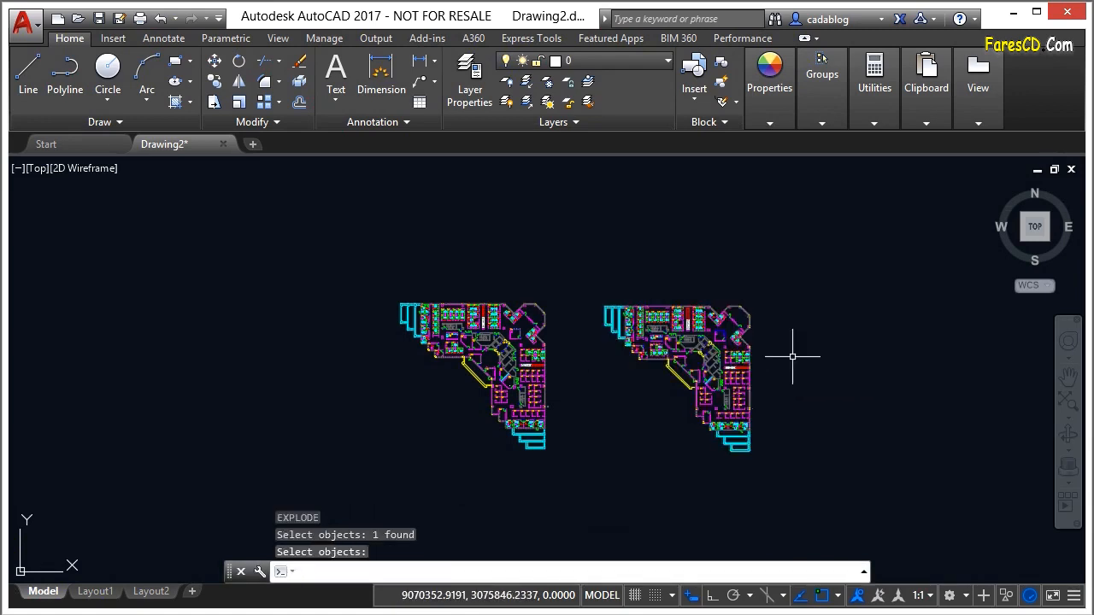
Select the two elevator rectangles below room 6001 in the exploded plan to examine their geometry and layer
scroll(708, 335, up, 5)
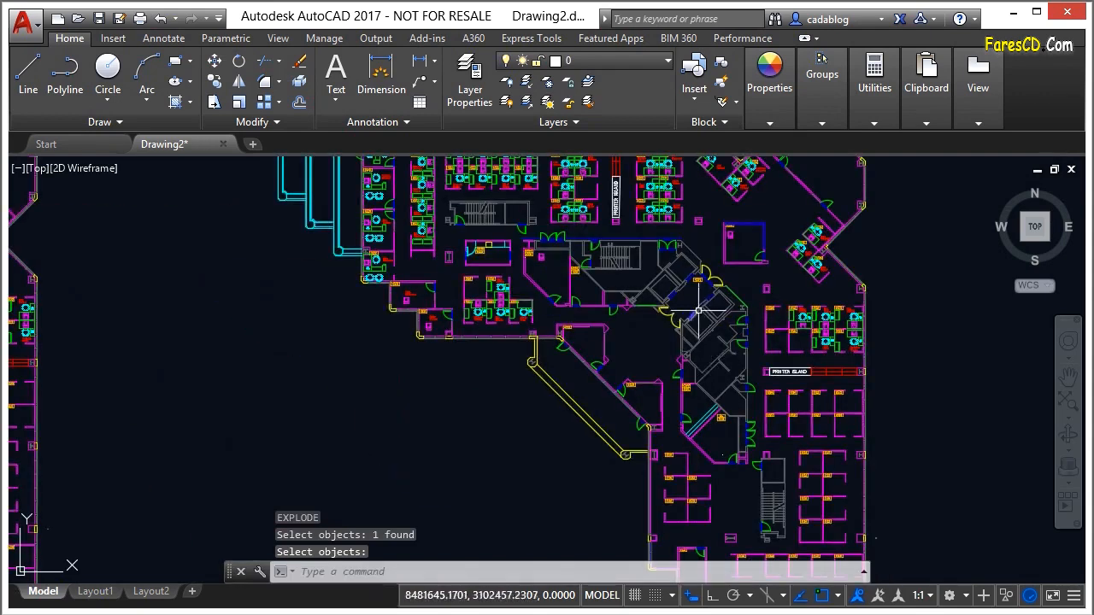
scroll(707, 335, up, 5)
click(711, 336)
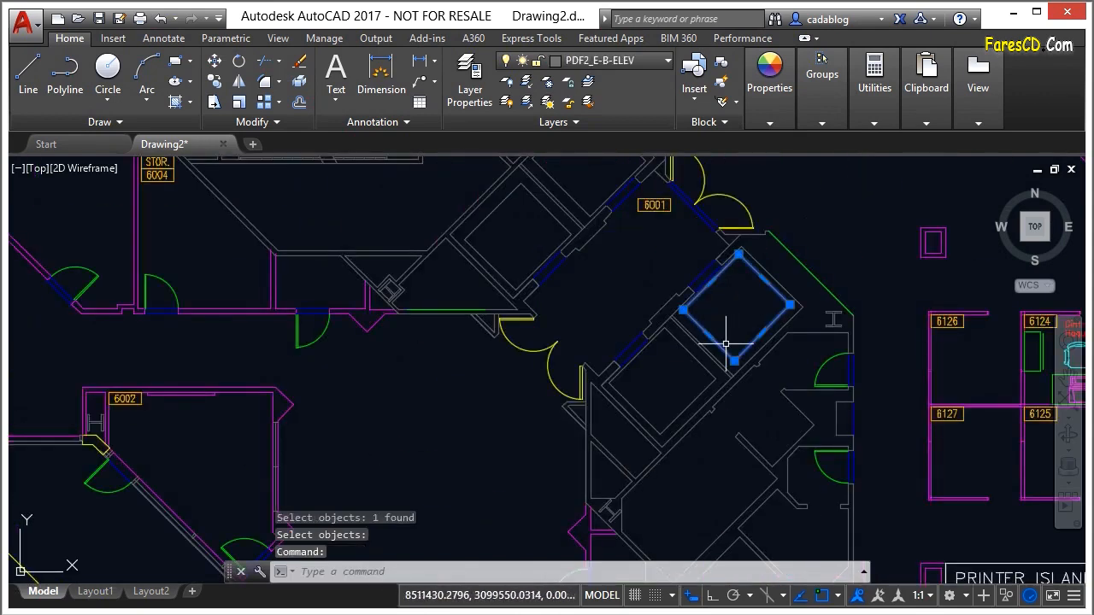
click(708, 368)
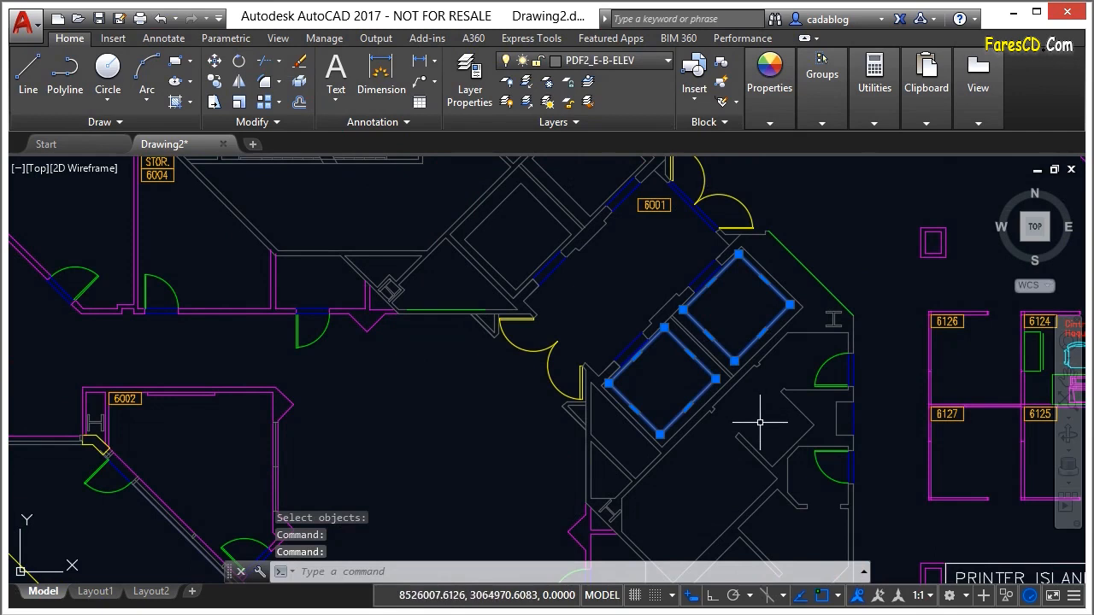
key(Escape)
Select the core wall outline beside the elevator shafts and follow it toward rooms 6194 and 6190
click(798, 410)
middle_drag(779, 406, 719, 271)
middle_drag(696, 471, 633, 307)
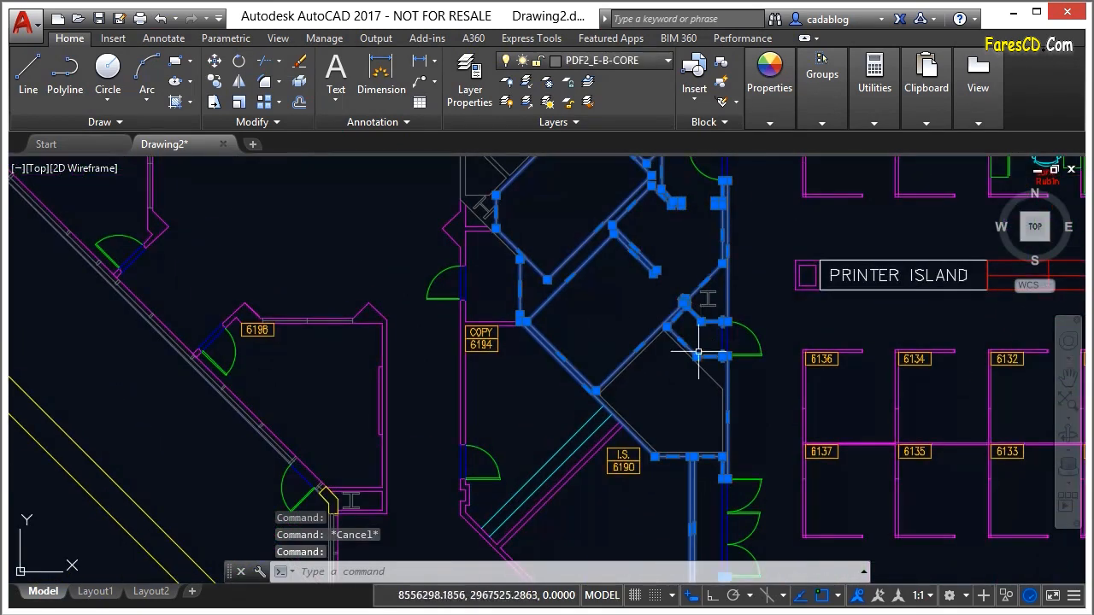
scroll(706, 458, up, 4)
mouse_move(704, 457)
middle_down()
mouse_move(696, 285)
mouse_move(680, 257)
mouse_move(722, 498)
middle_up()
scroll(677, 265, down, 2)
scroll(696, 273, up, 2)
mouse_move(533, 281)
middle_down()
mouse_move(567, 402)
mouse_move(598, 462)
mouse_move(601, 329)
mouse_move(562, 413)
middle_up()
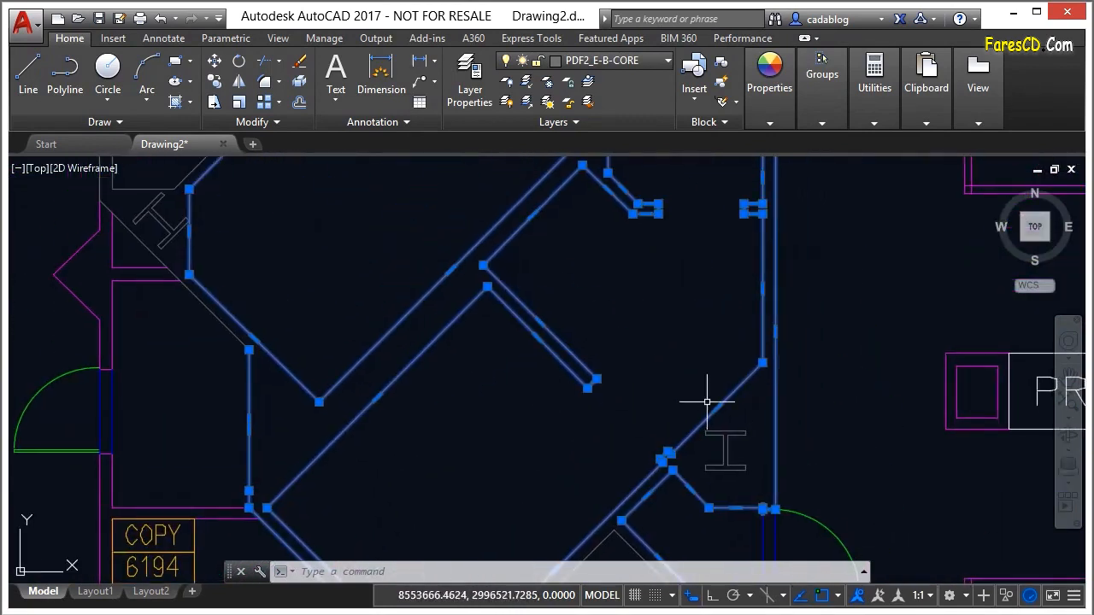
Examine the selected core wall's corners and its end near the double door of room 6001, and clear the selection
mouse_move(719, 417)
middle_down()
mouse_move(670, 251)
mouse_move(699, 373)
middle_up()
scroll(750, 383, up, 4)
scroll(720, 368, up, 1)
scroll(718, 256, down, 2)
scroll(717, 257, down, 3)
middle_drag(675, 264, 749, 518)
middle_drag(731, 275, 764, 454)
middle_drag(749, 246, 779, 415)
scroll(778, 417, down, 3)
mouse_move(756, 259)
middle_down()
mouse_move(772, 317)
mouse_move(814, 394)
middle_up()
scroll(695, 312, up, 5)
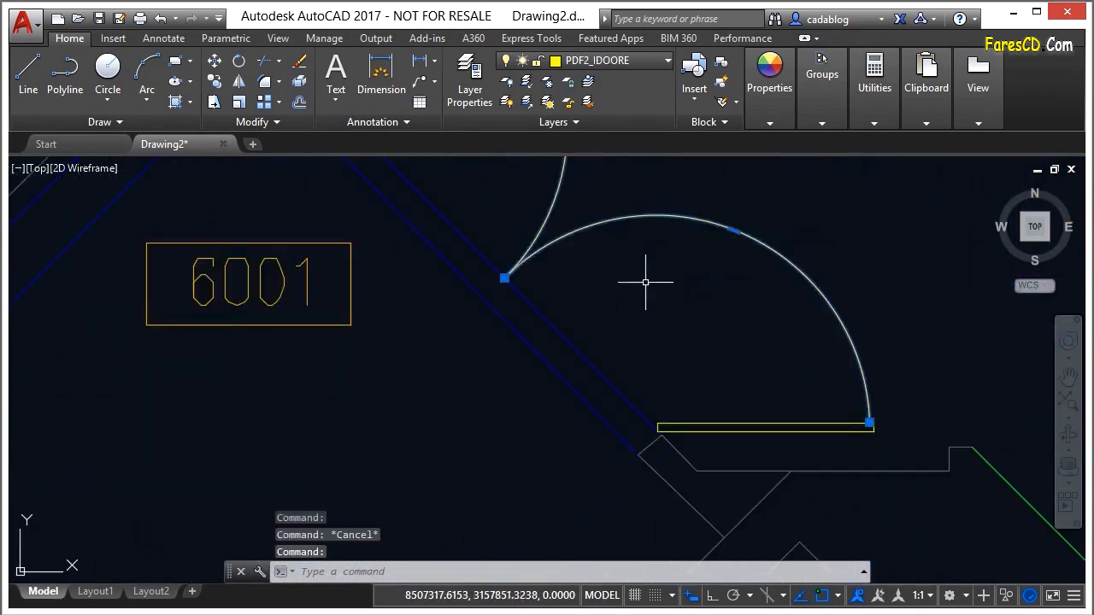
middle_drag(625, 231, 720, 379)
scroll(705, 273, down, 2)
key(Escape)
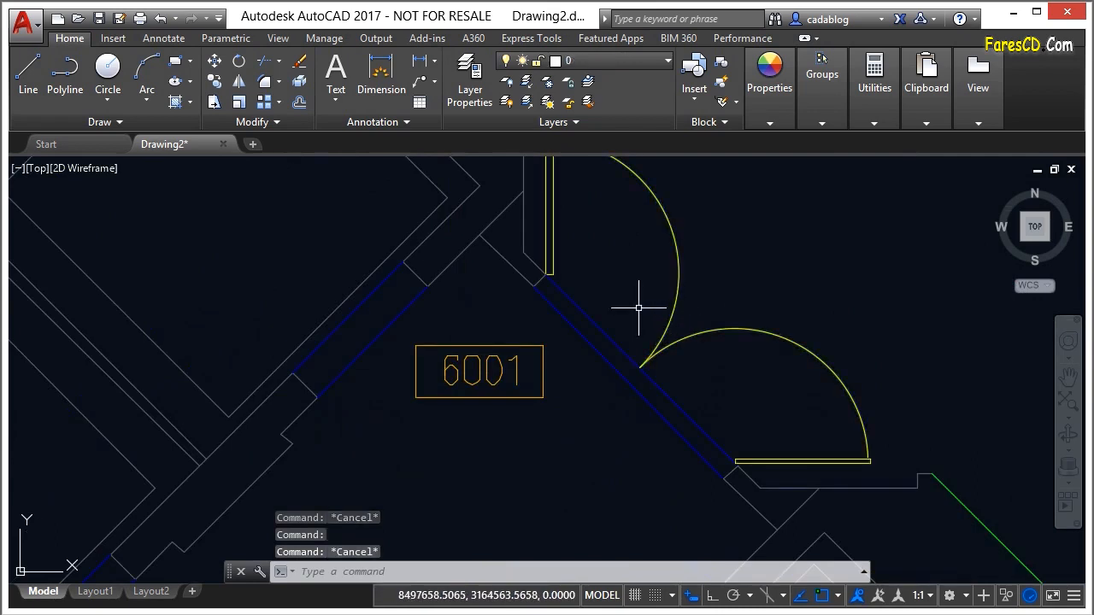
Select the lines and wall pieces around the double door of room 6001 one by one to check how they are joined
click(592, 319)
key(Escape)
click(647, 398)
key(Escape)
click(757, 506)
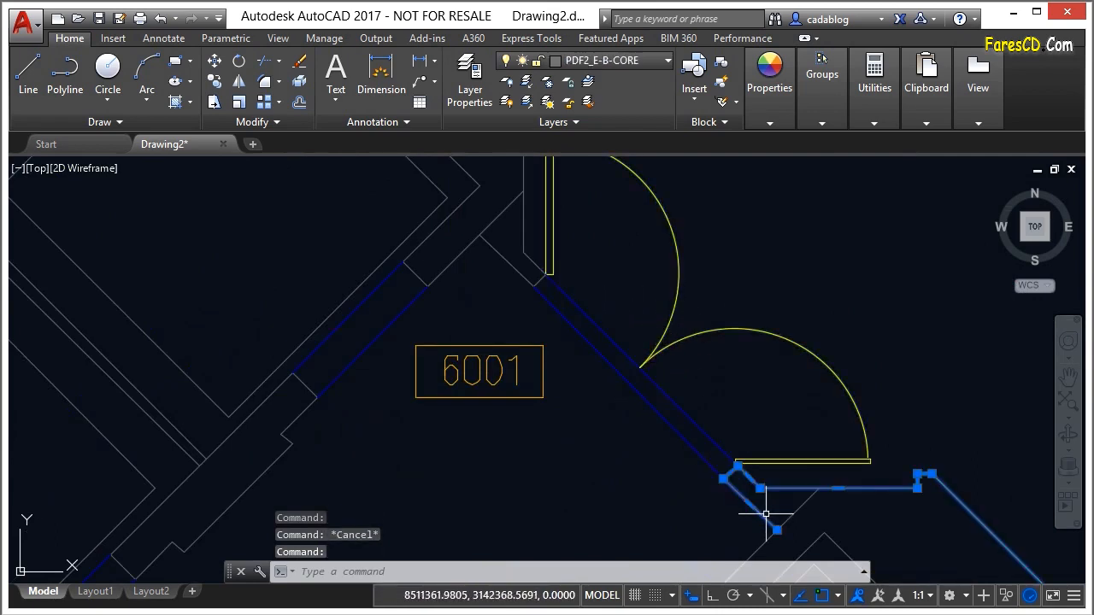
middle_drag(789, 448, 754, 229)
key(Escape)
click(693, 370)
key(Escape)
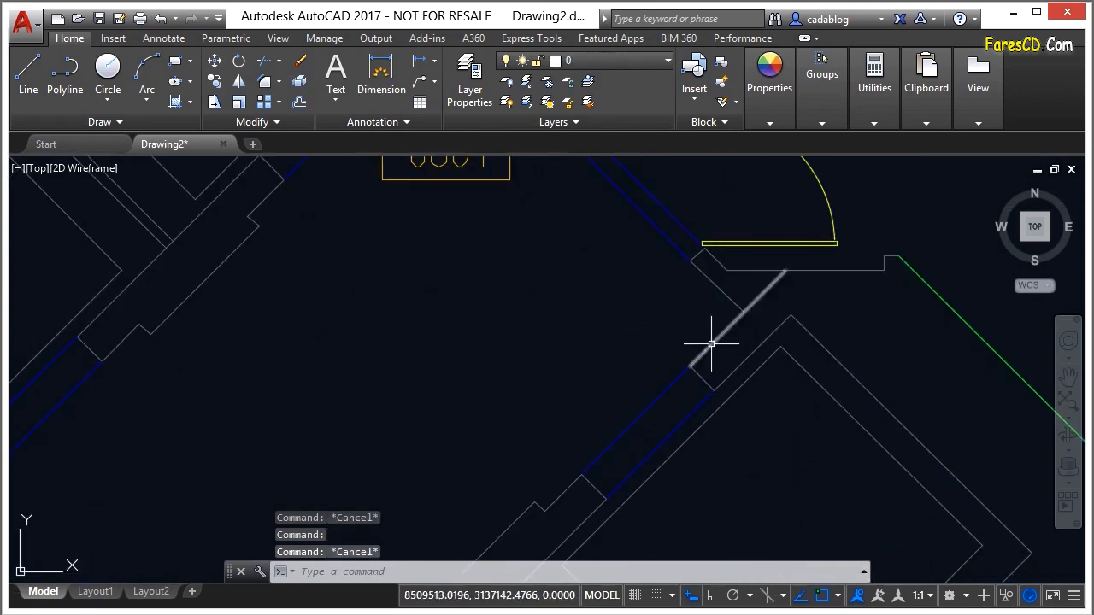
Select the wall outline around the elevator shafts below room 6001 to examine its extent, and clear the selection
scroll(723, 347, down, 3)
click(727, 347)
scroll(669, 297, down, 1)
middle_drag(750, 454, 743, 305)
scroll(718, 397, up, 2)
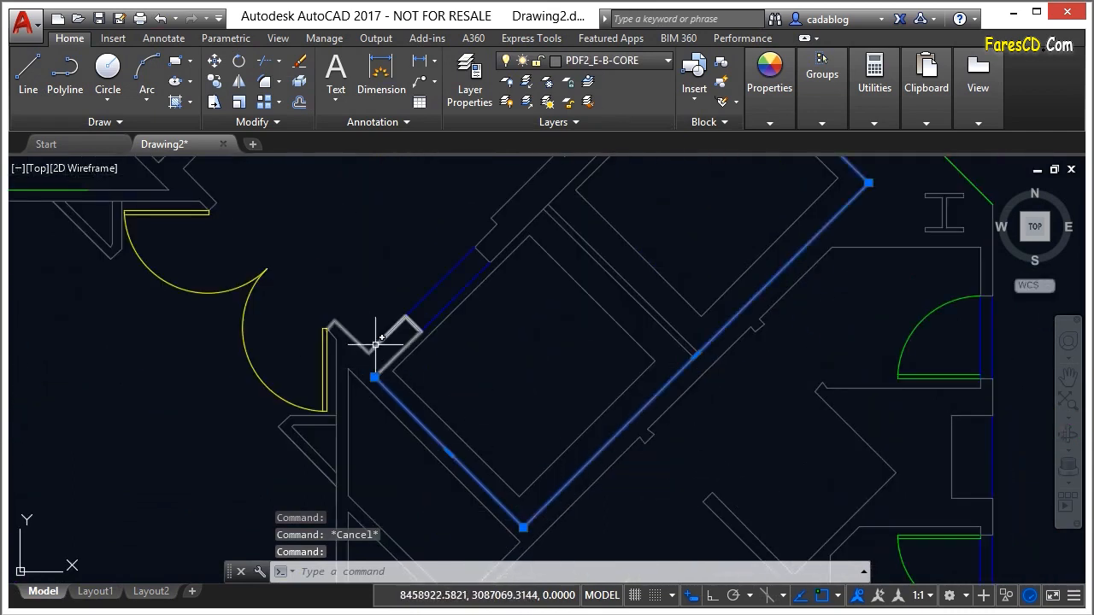
scroll(419, 378, down, 4)
mouse_move(488, 384)
middle_down()
mouse_move(513, 350)
mouse_move(536, 388)
middle_up()
key(Escape)
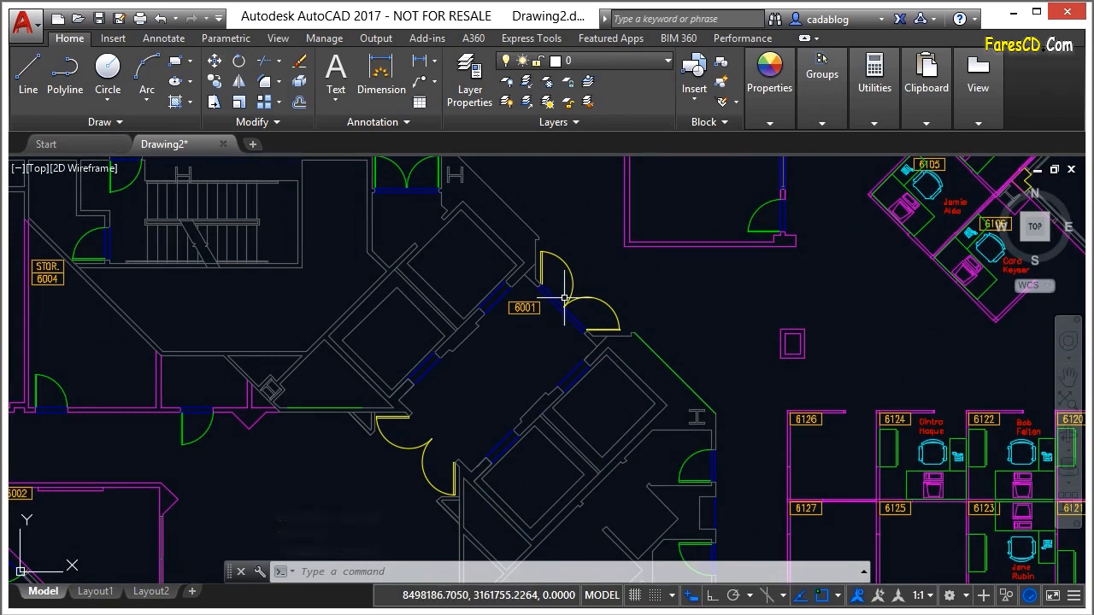
Select the digit 6 of the room number 6001 to examine what kind of object it is
scroll(521, 301, up, 8)
click(541, 349)
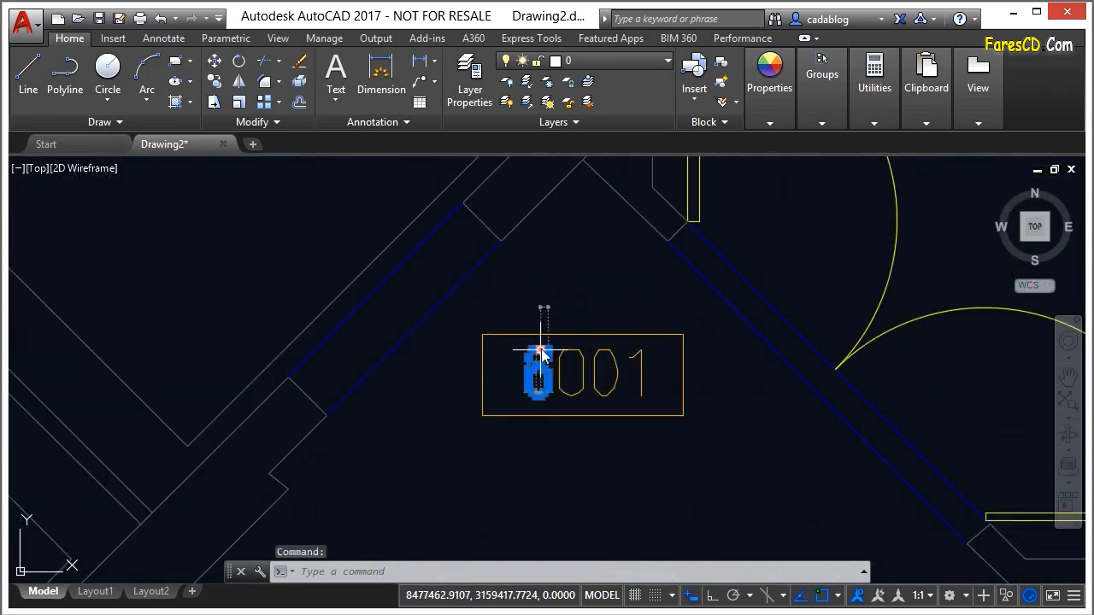
scroll(547, 385, up, 5)
key(Escape)
key(Escape)
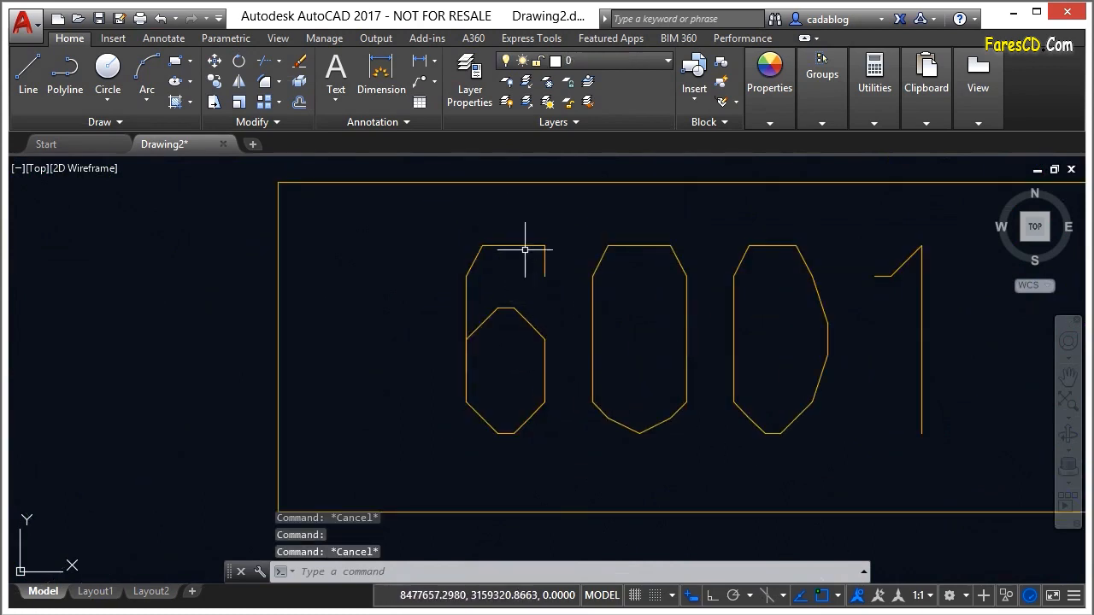
click(513, 246)
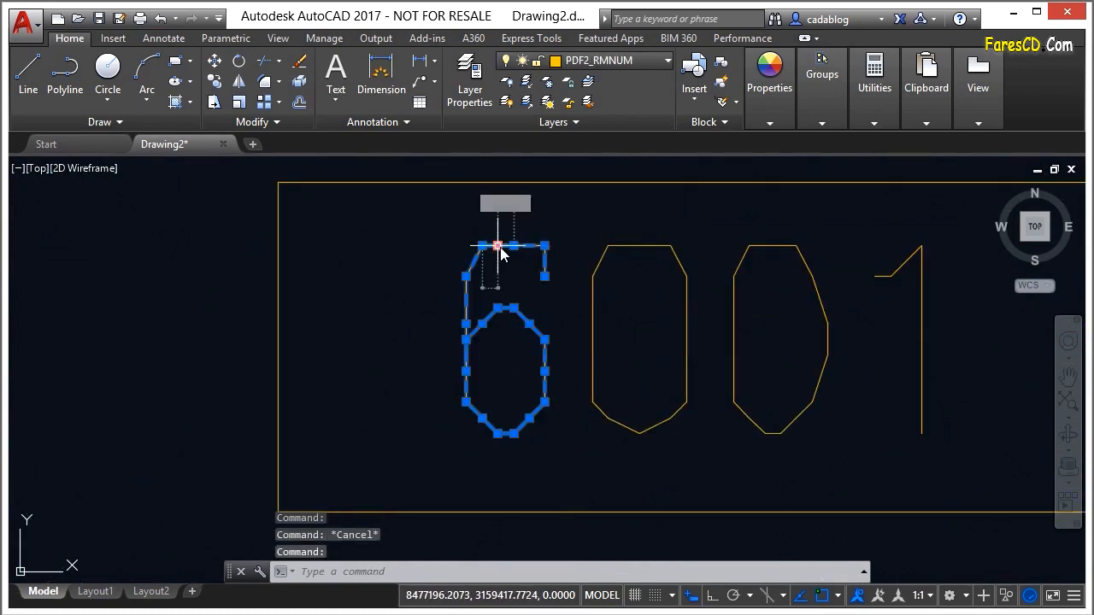
key(Escape)
key(Escape)
Select both zeros of the room number 6001 in turn to examine their object type
click(659, 246)
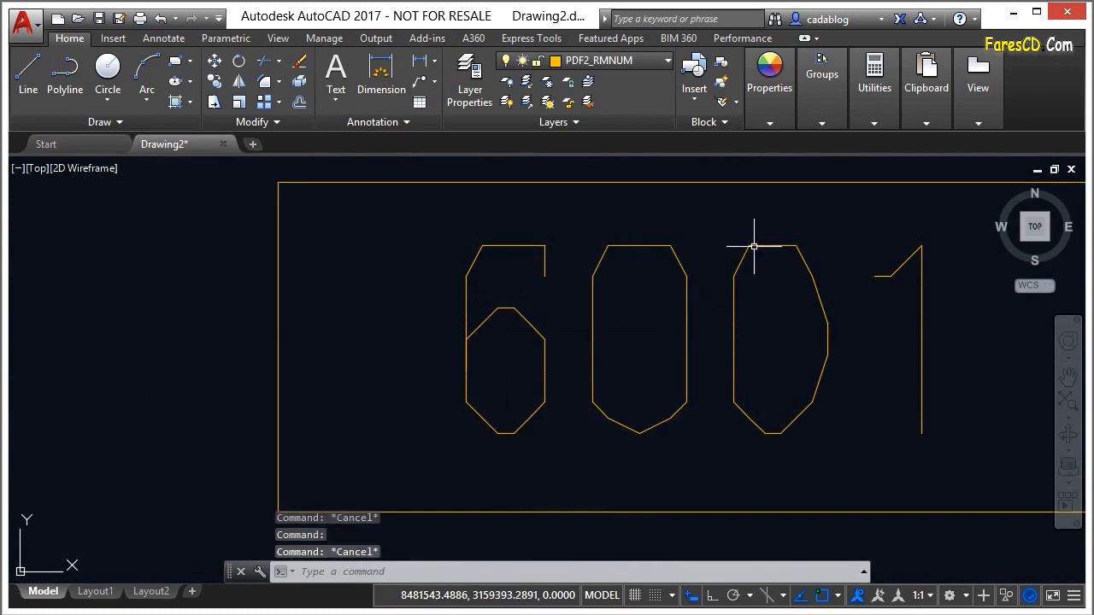
key(Escape)
click(756, 245)
key(Escape)
middle_drag(795, 325, 650, 305)
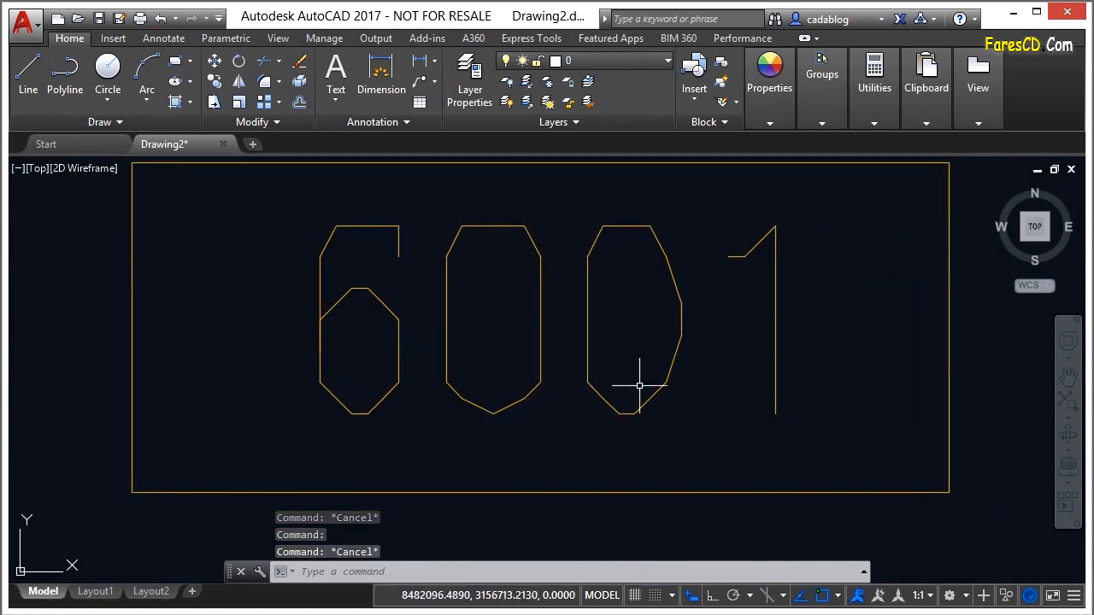
Select the letter O in the COPY label of room 6006 to examine its object type, and clear the selection
scroll(689, 326, down, 10)
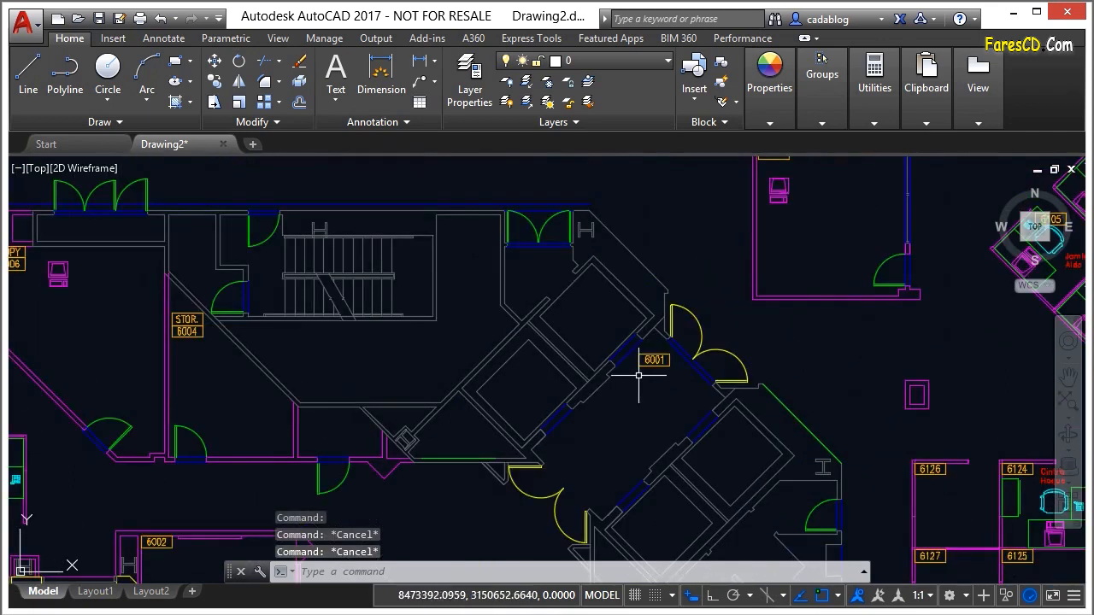
scroll(462, 298, up, 3)
scroll(211, 255, up, 4)
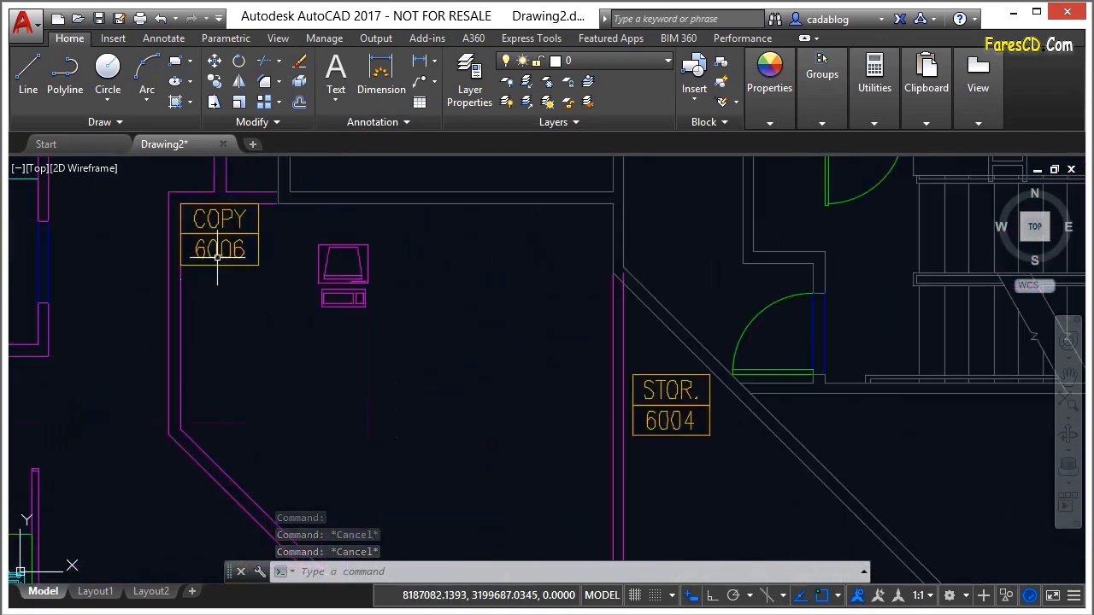
click(195, 215)
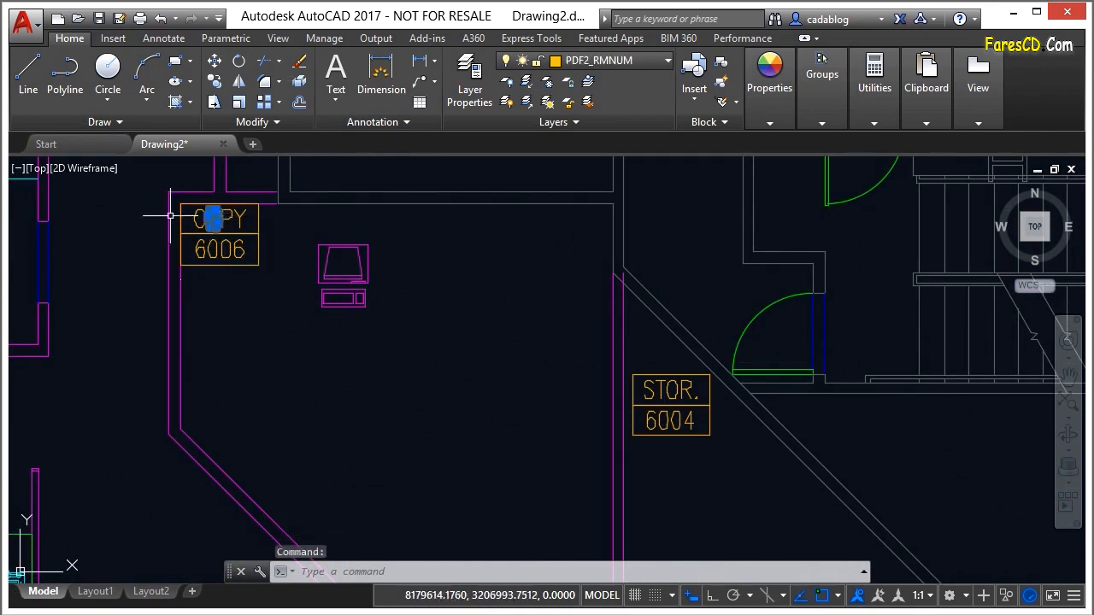
scroll(195, 216, up, 5)
key(Escape)
key(Escape)
scroll(289, 217, up, 4)
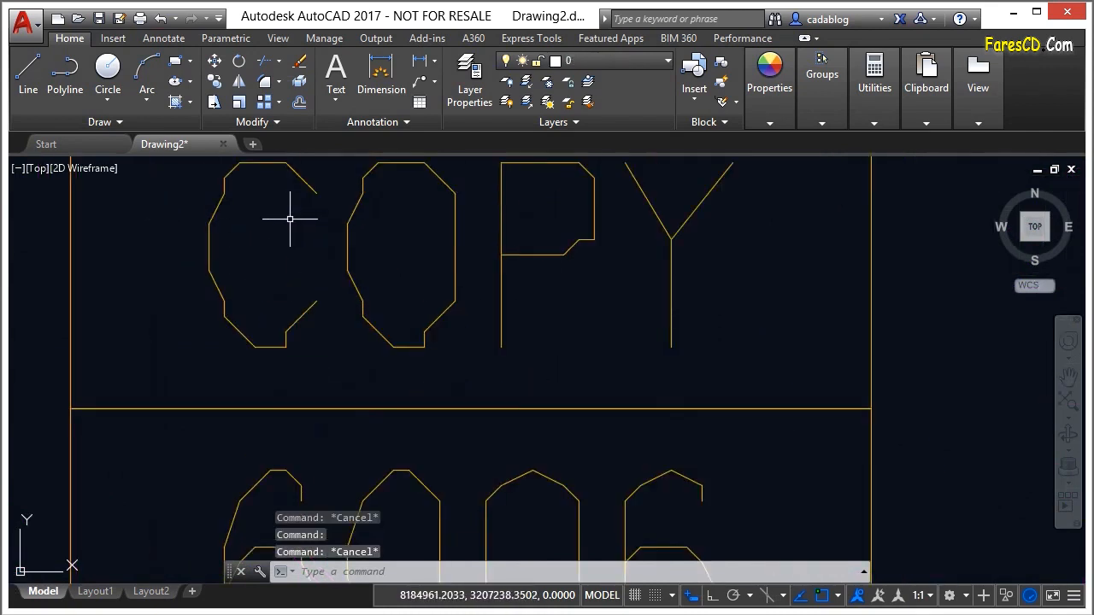
Select the lower wall of the small room left of the stair core and browse the layer list for its PDF and PDF2 layers
scroll(863, 270, down, 4)
scroll(862, 270, down, 6)
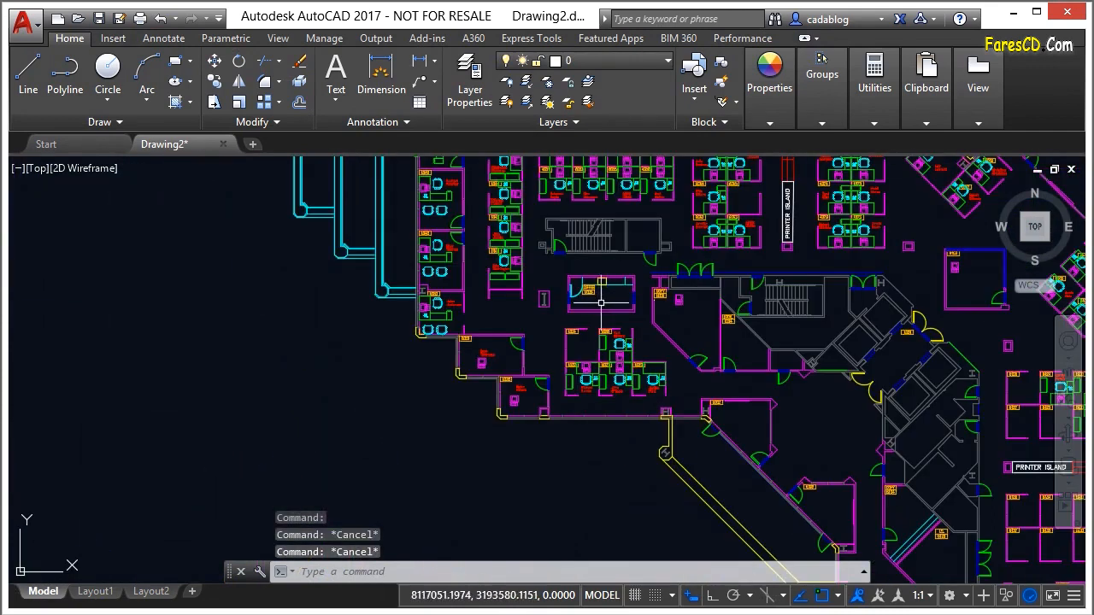
click(601, 308)
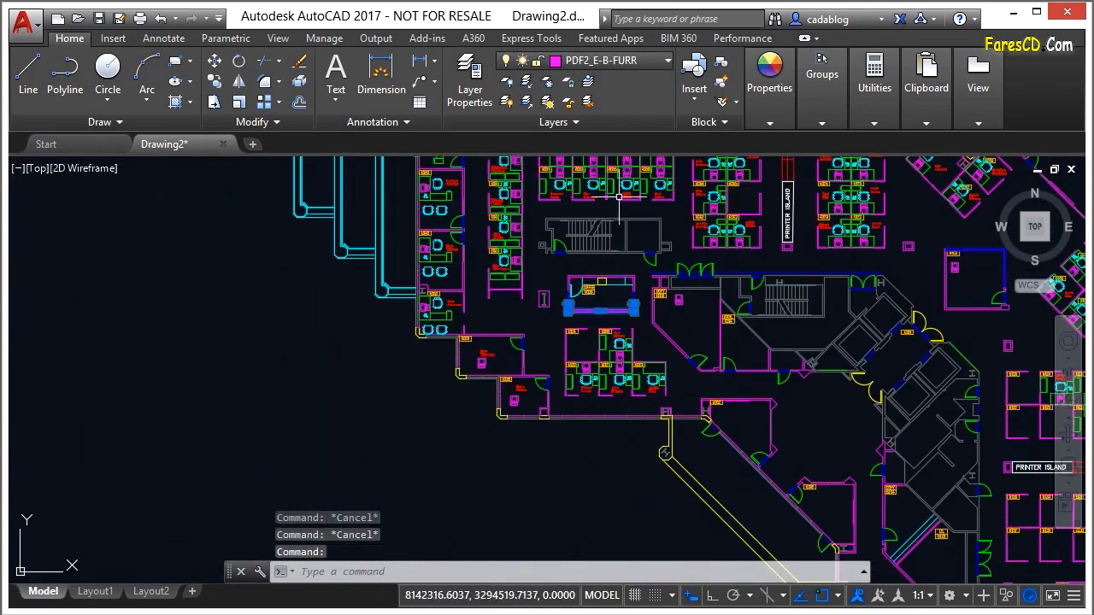
click(664, 62)
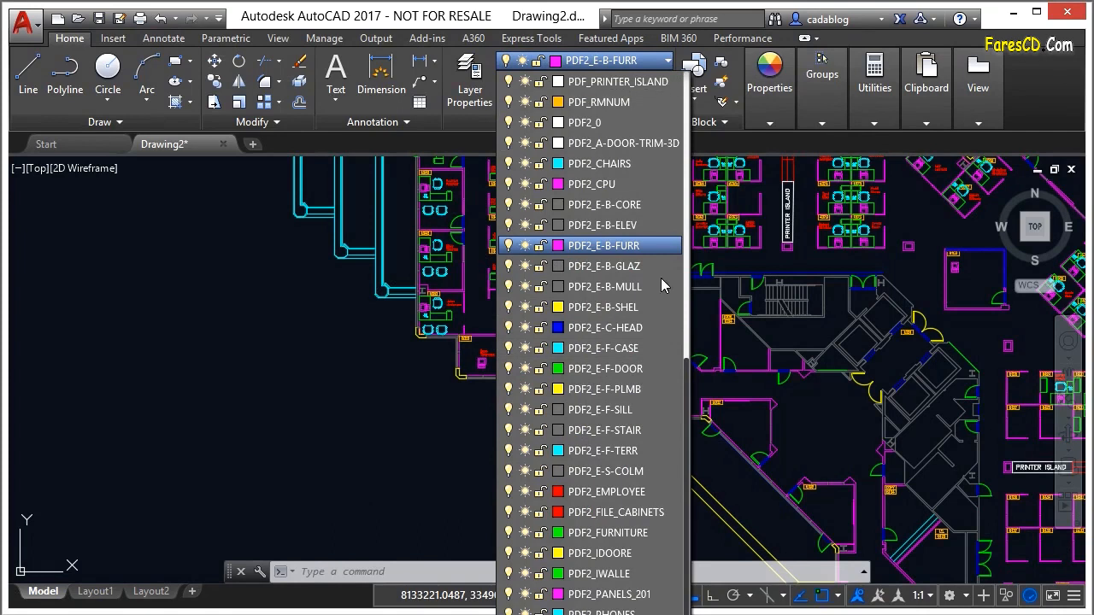
scroll(598, 342, up, 3)
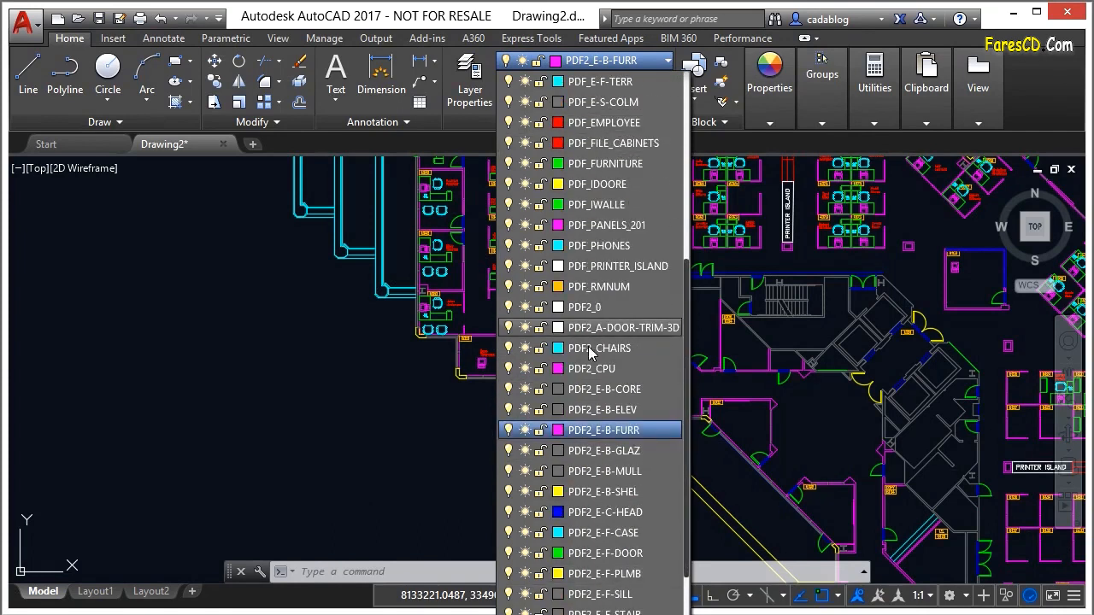
scroll(616, 308, up, 4)
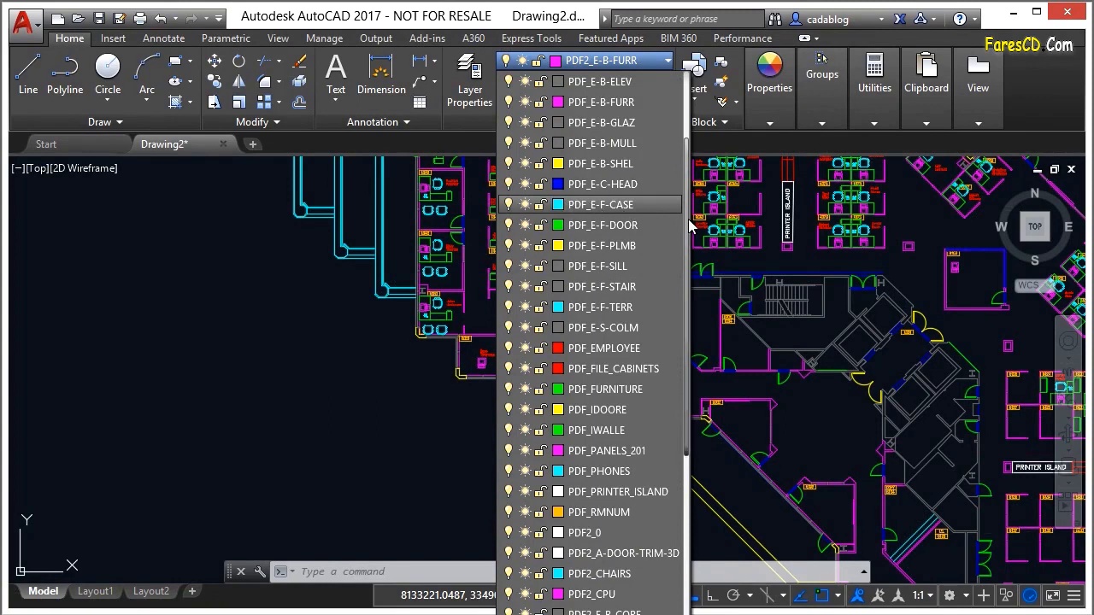
scroll(689, 227, down, 6)
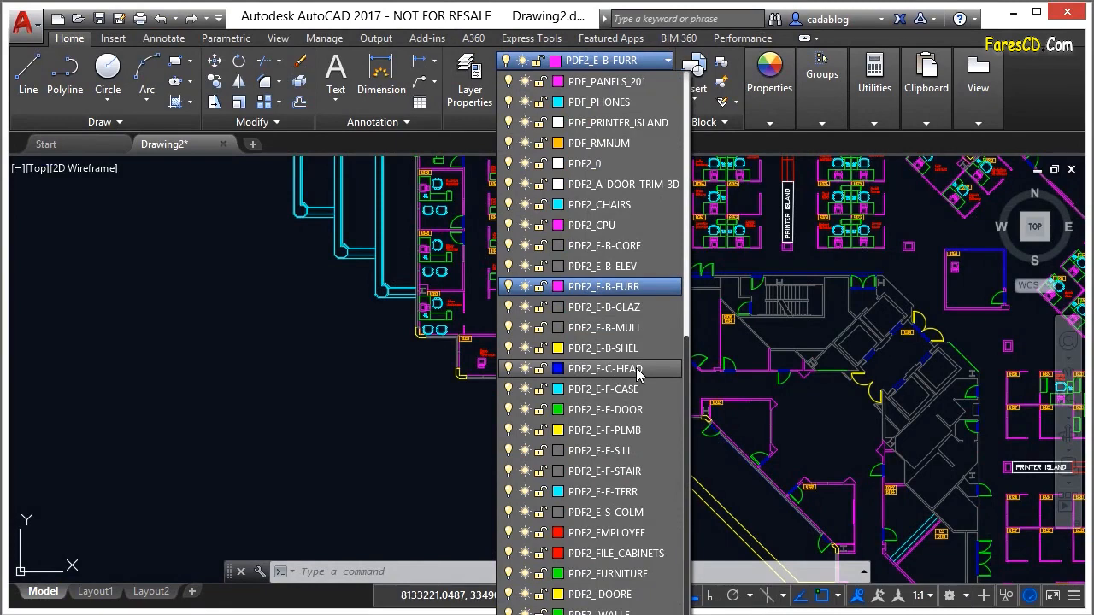
click(413, 377)
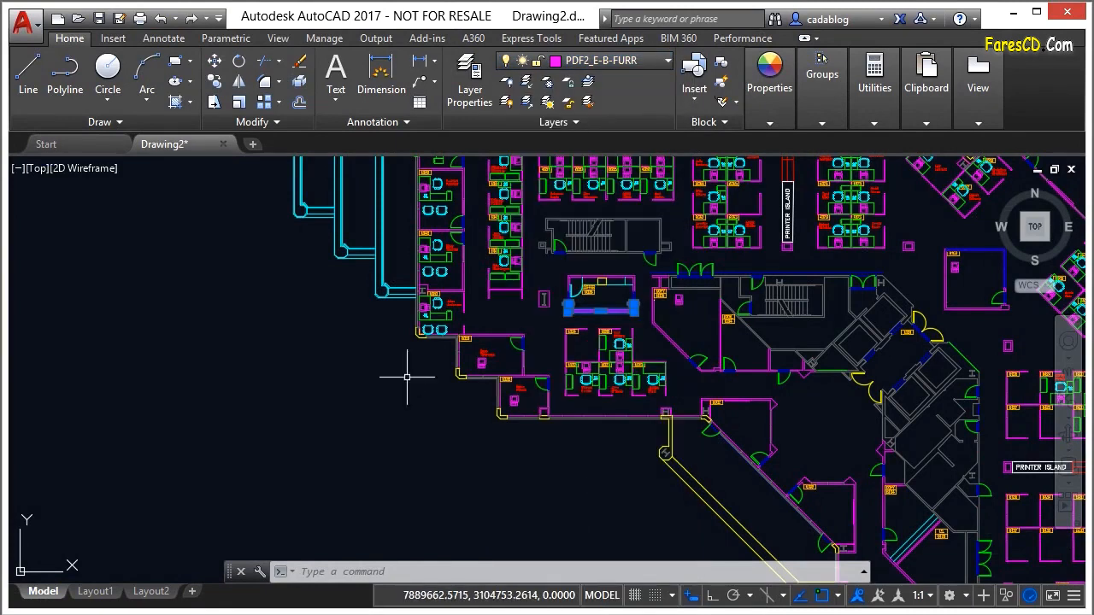
Review the drawing's layers in an enlarged Layer Properties Manager with full layer names, filtering them by pdf2, and close it
click(377, 367)
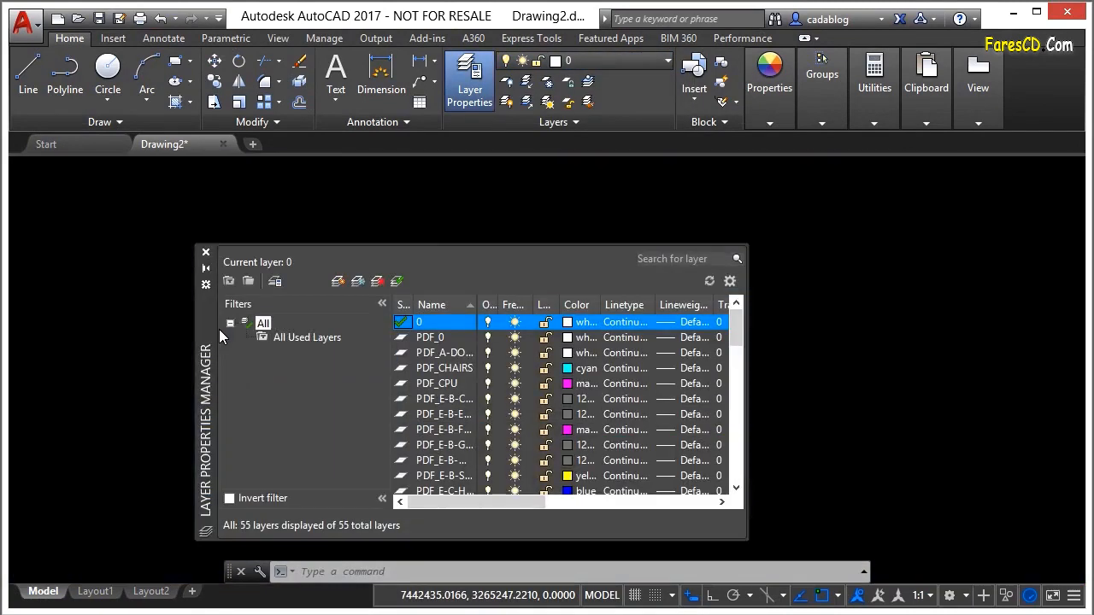
drag(209, 333, 135, 275)
drag(673, 481, 892, 528)
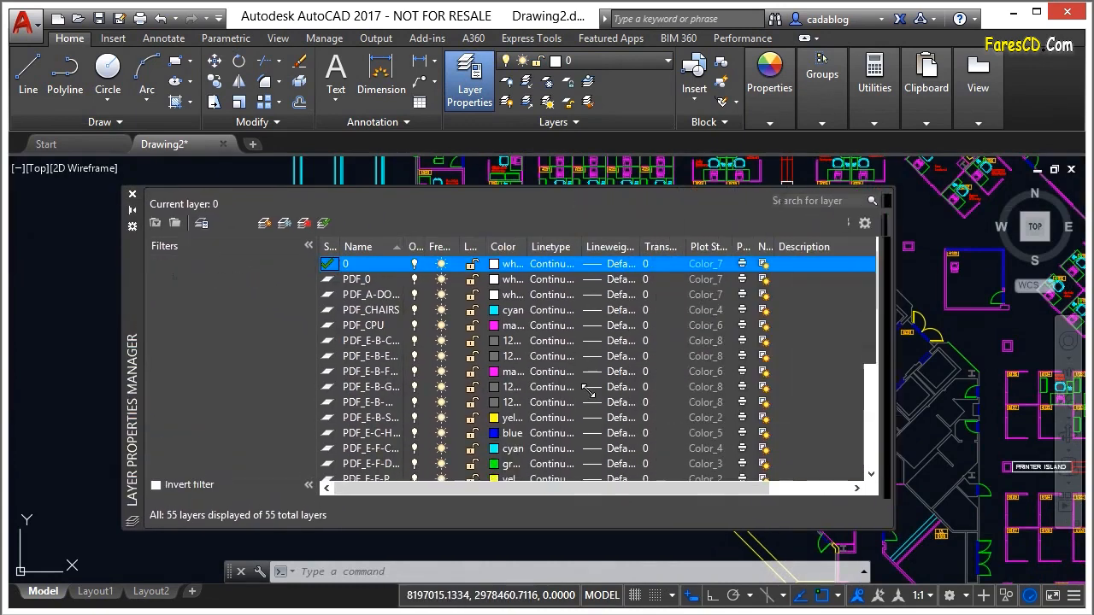
double_click(400, 245)
click(833, 202)
text(pdf2*)
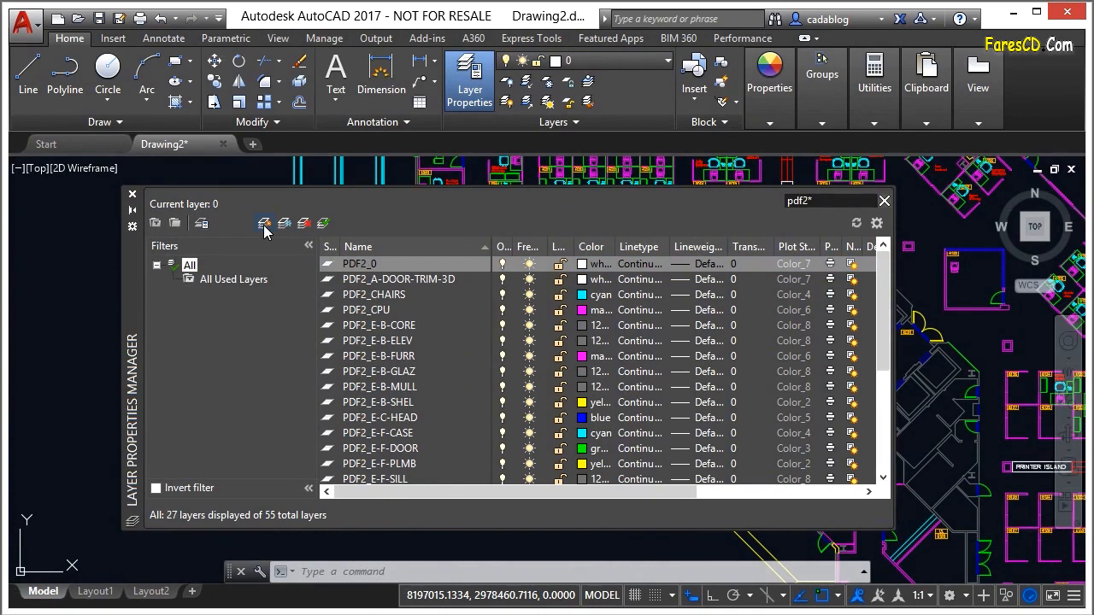
click(132, 196)
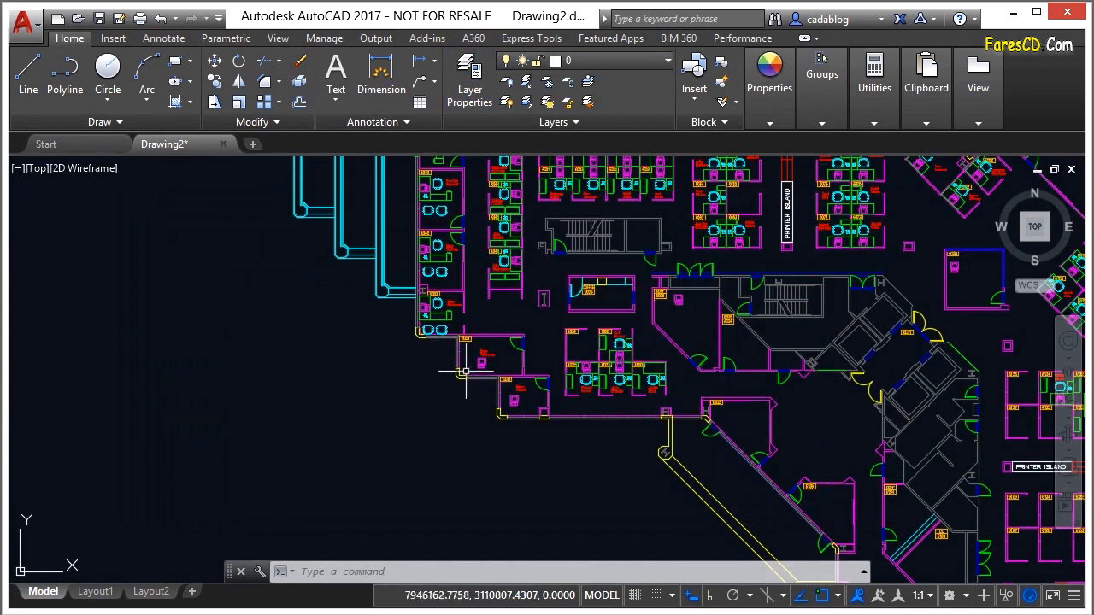
Open the External References palette and start attaching a PDF file
scroll(629, 359, down, 8)
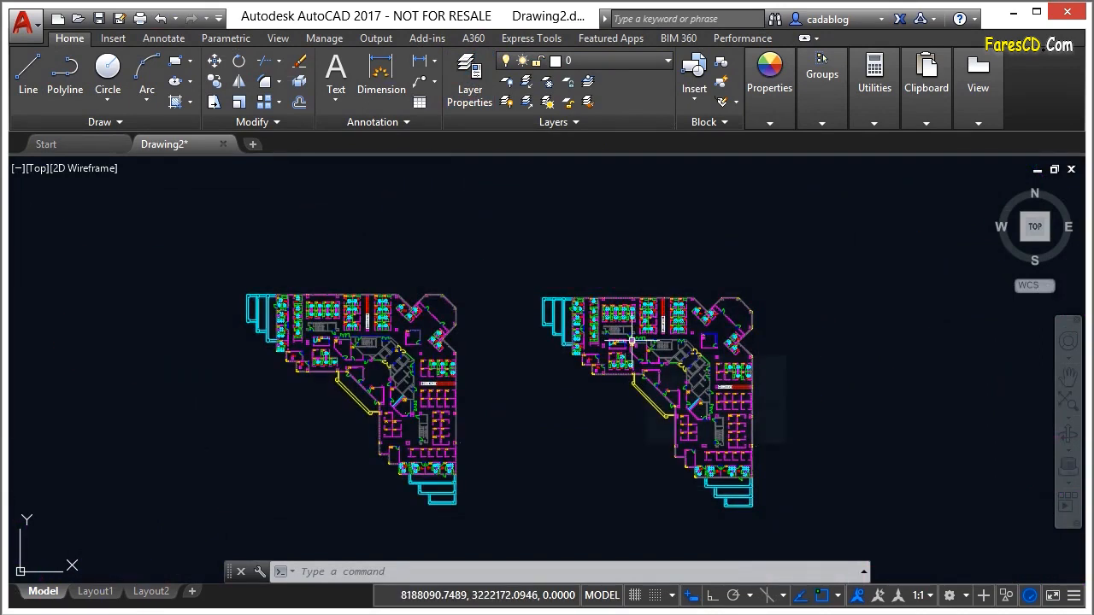
middle_drag(556, 317, 566, 283)
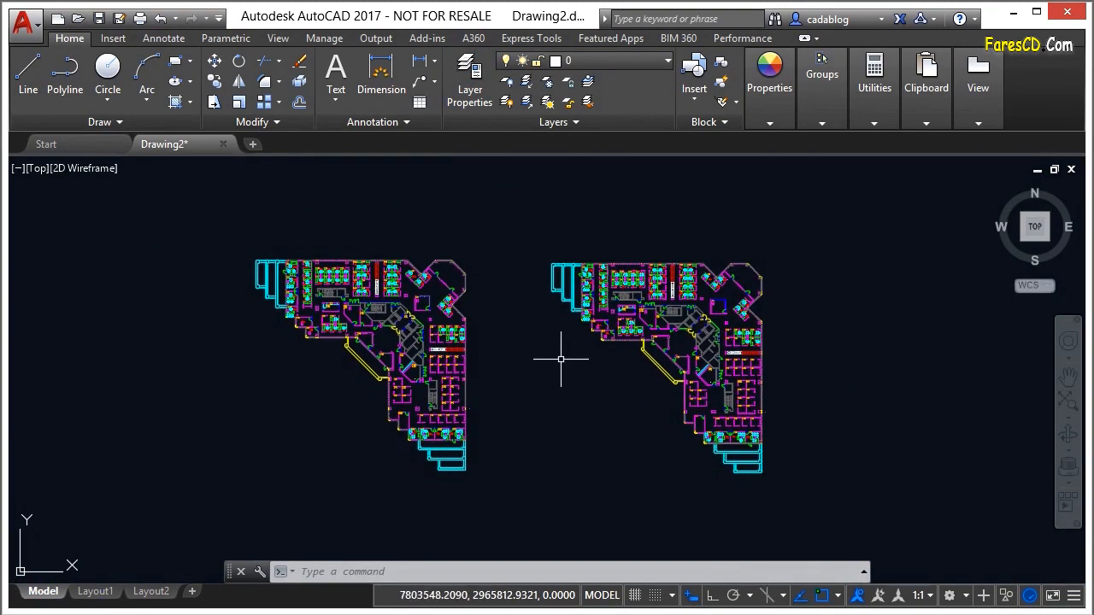
scroll(539, 362, down, 2)
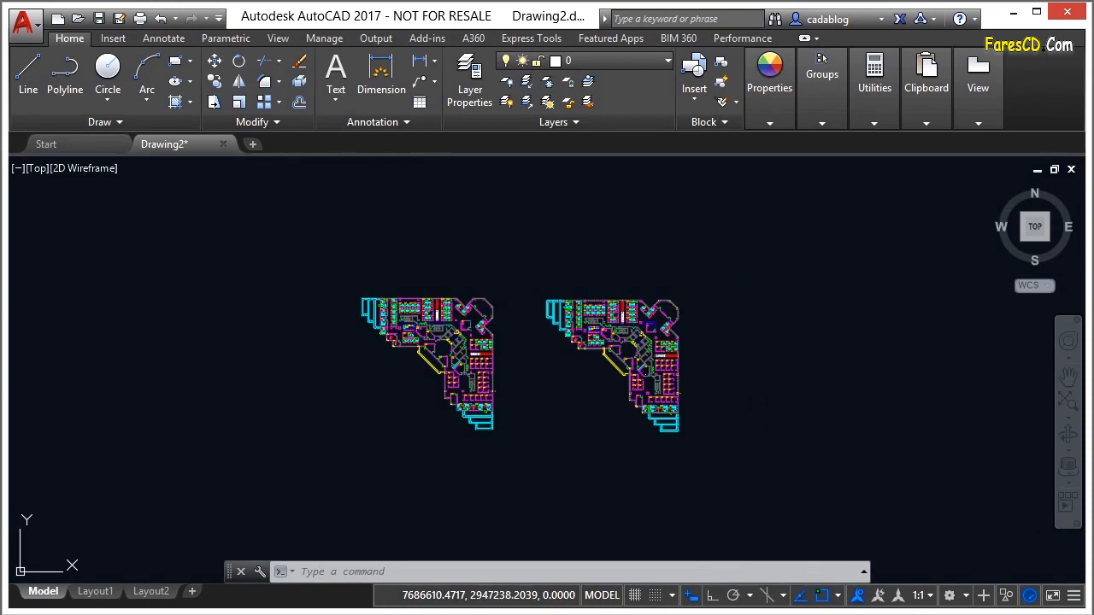
text(XR)
key(Return)
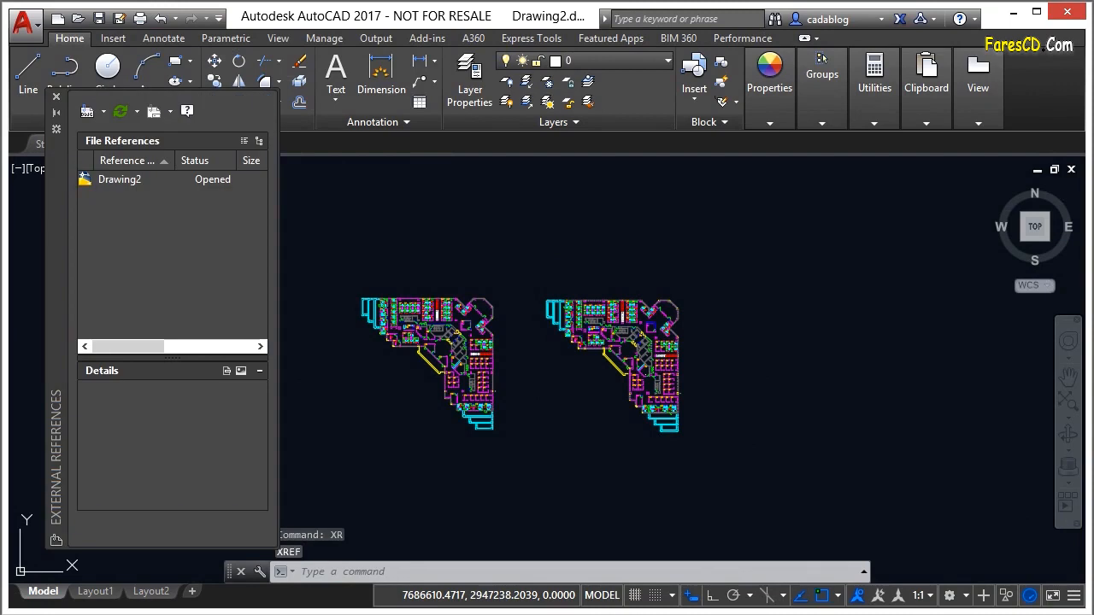
click(103, 112)
click(138, 207)
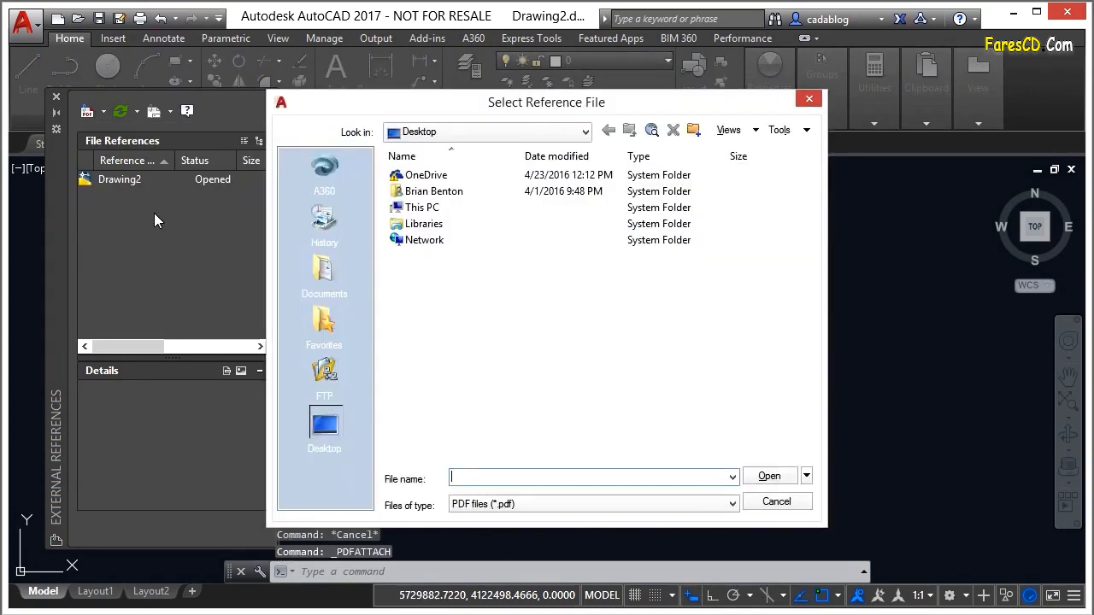
Choose the Floor Plan Sample-Model PDF from Projects folder 09 in the Advanced AutoCAD 2017 course files
double_click(425, 174)
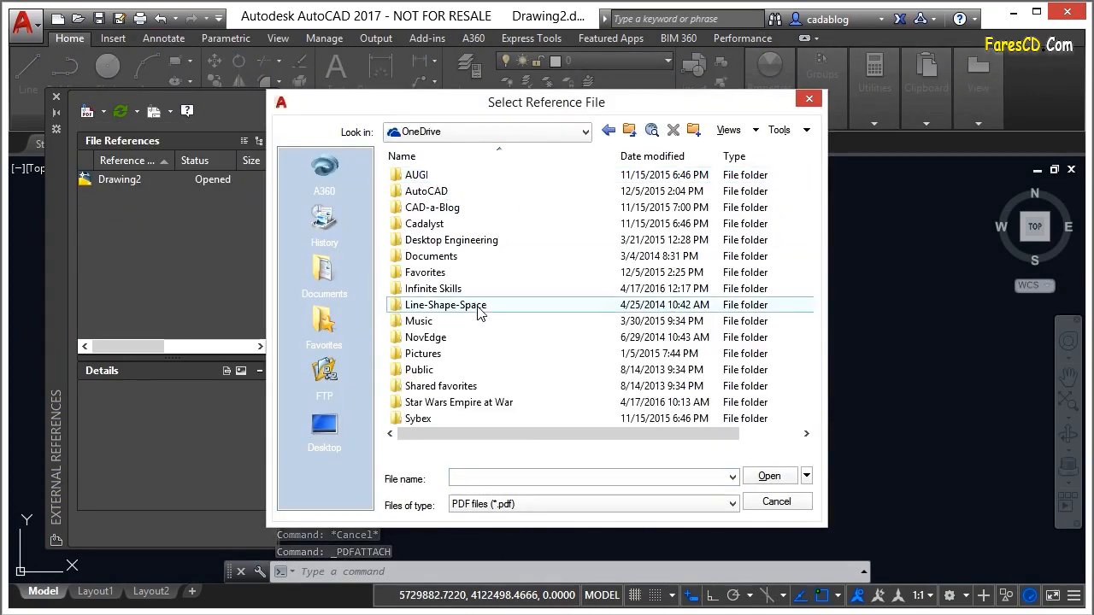
double_click(436, 288)
double_click(459, 192)
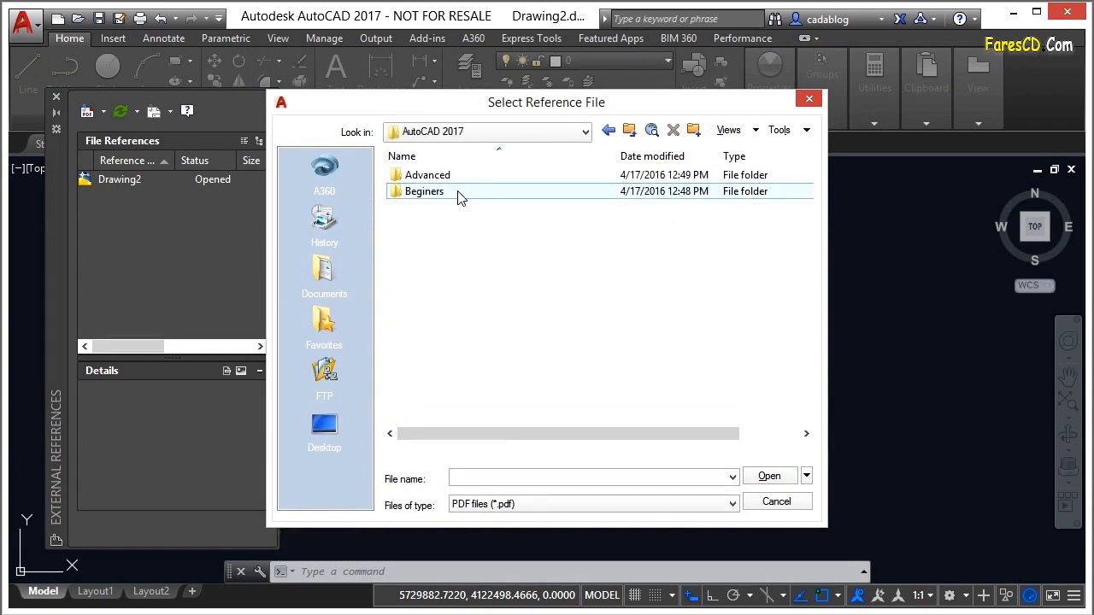
double_click(415, 176)
click(432, 193)
double_click(433, 193)
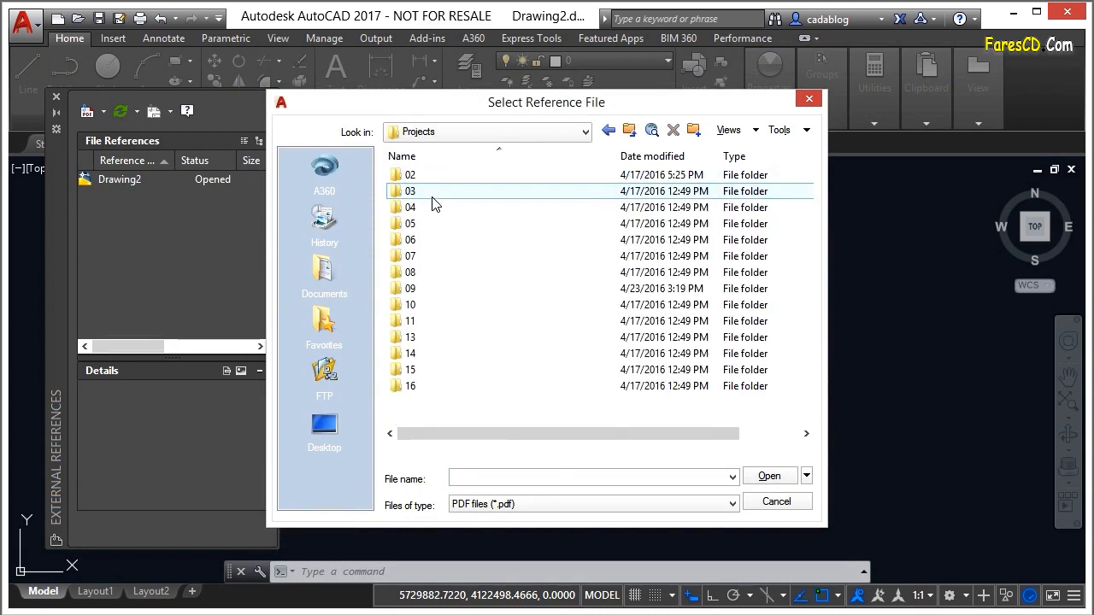
double_click(425, 291)
click(462, 175)
click(769, 476)
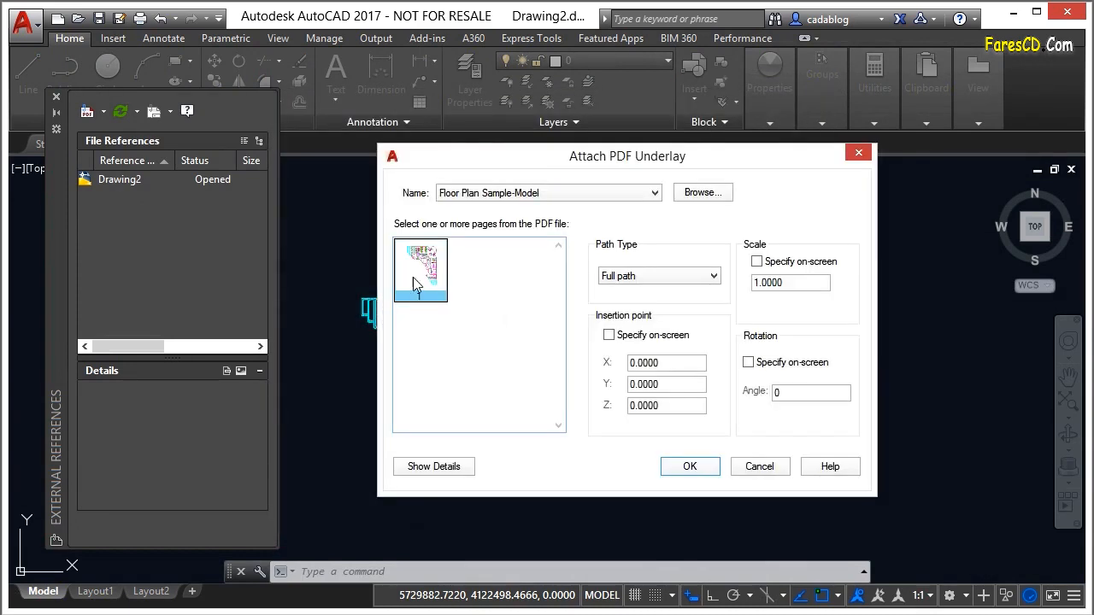
Attach page 1 of the PDF as an underlay at scale 1, with its insertion point specified on-screen
click(608, 335)
click(694, 469)
scroll(586, 365, up, 12)
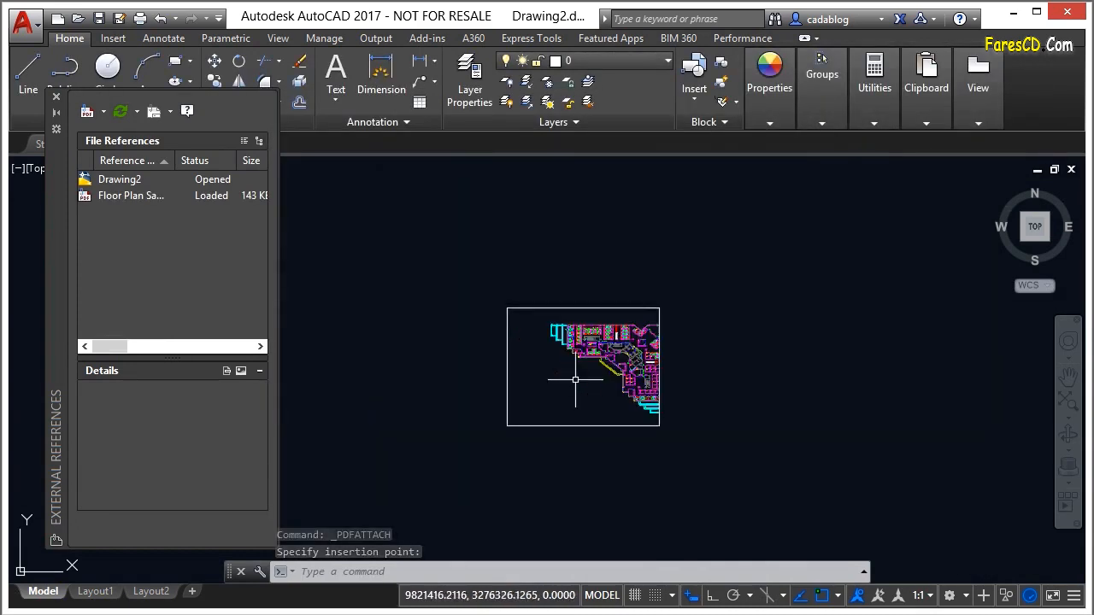
middle_drag(601, 359, 632, 354)
scroll(752, 342, up, 2)
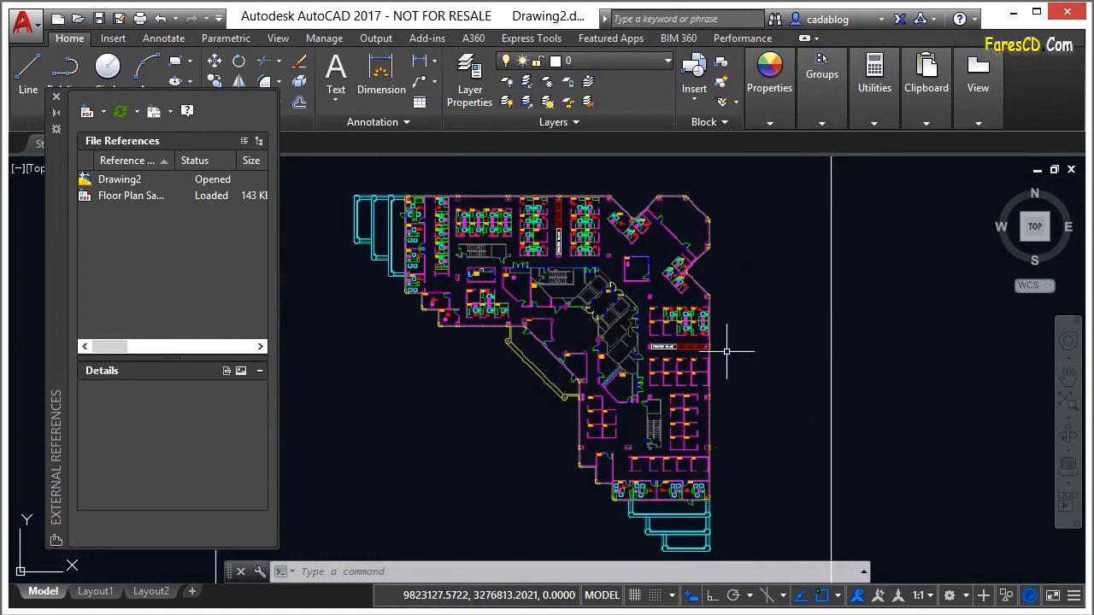
Select the PDF underlay by its frame, close the External References palette, and start importing the underlay as objects
click(894, 359)
click(805, 363)
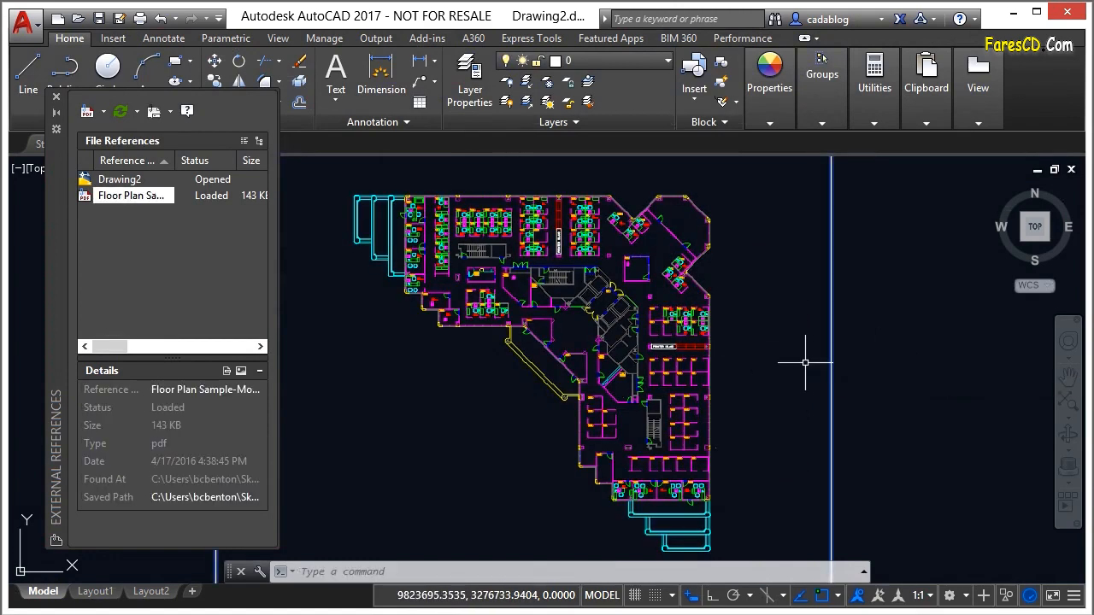
click(56, 96)
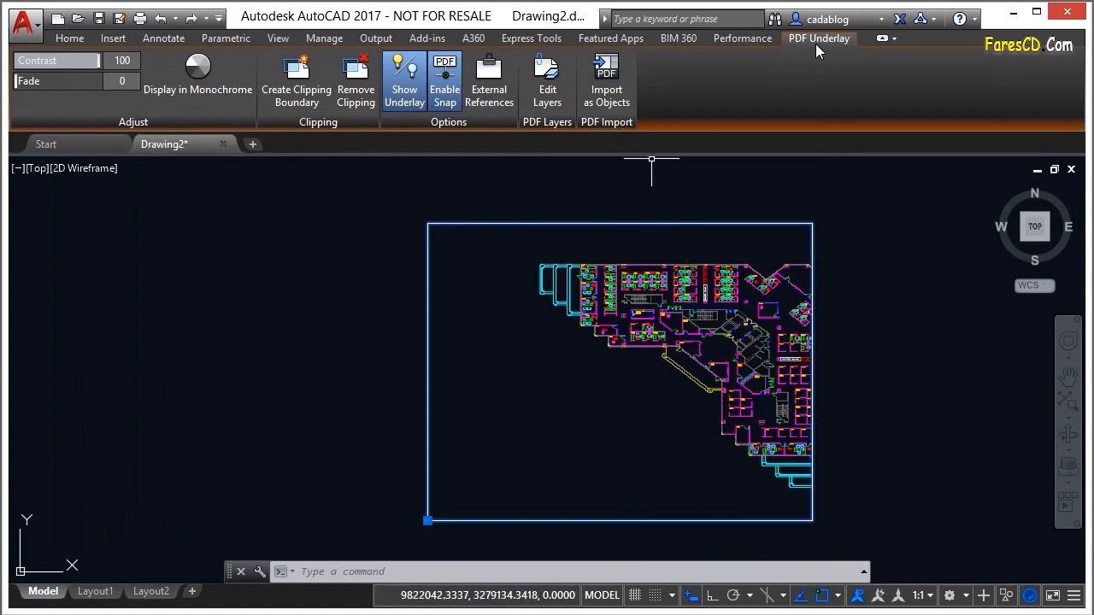
click(608, 89)
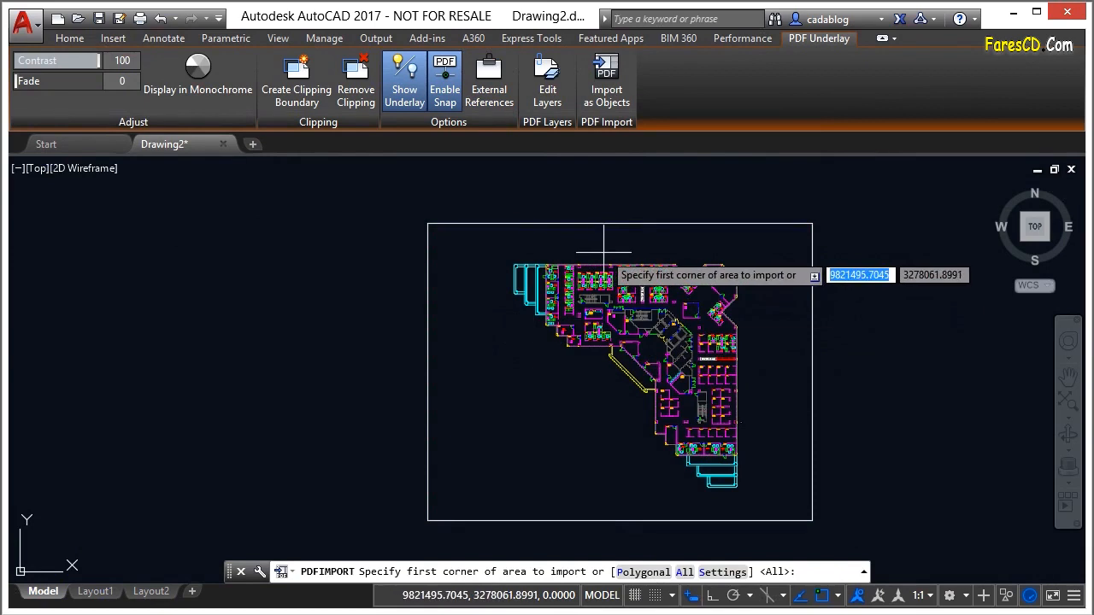
scroll(599, 248, up, 5)
scroll(514, 283, up, 3)
scroll(505, 220, down, 1)
scroll(481, 192, up, 1)
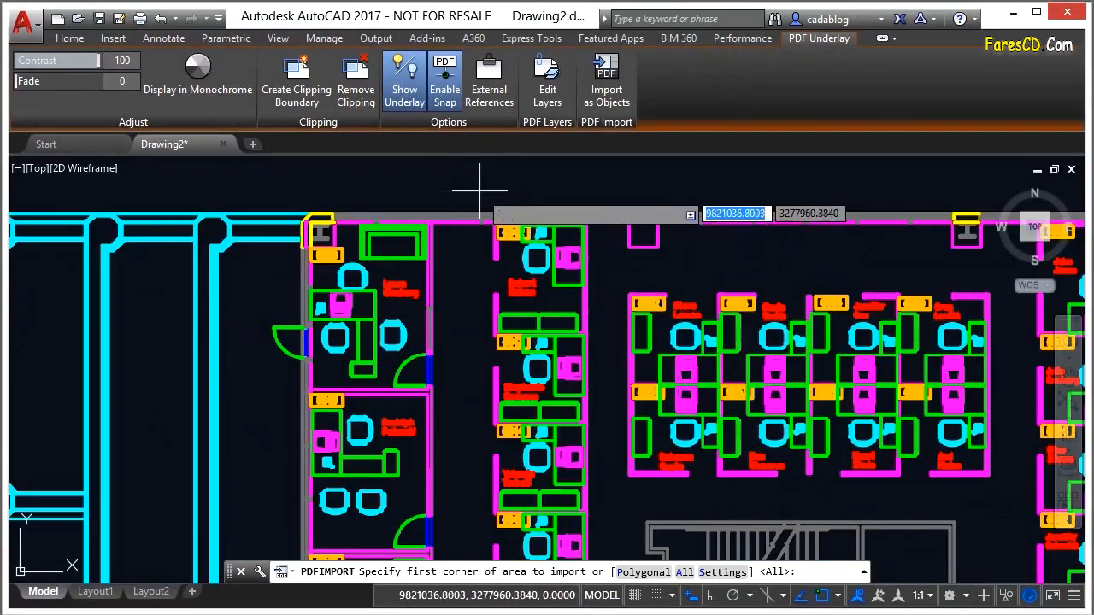
In the PDF import settings, turn off Import as block, Join line and arc segments, and Convert solid fills to hatches
click(724, 574)
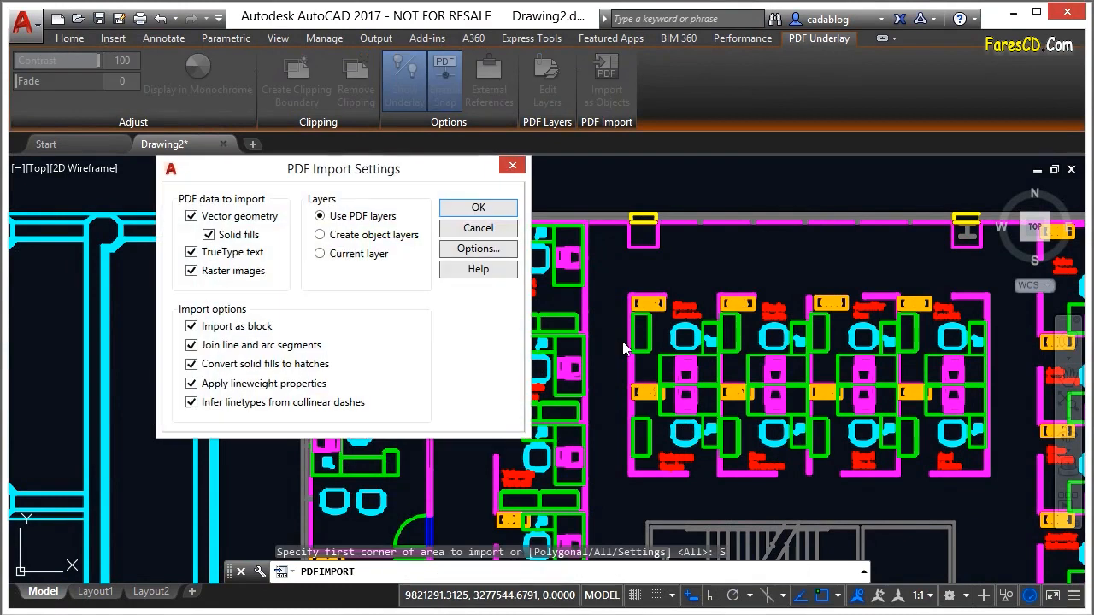
drag(407, 176, 410, 183)
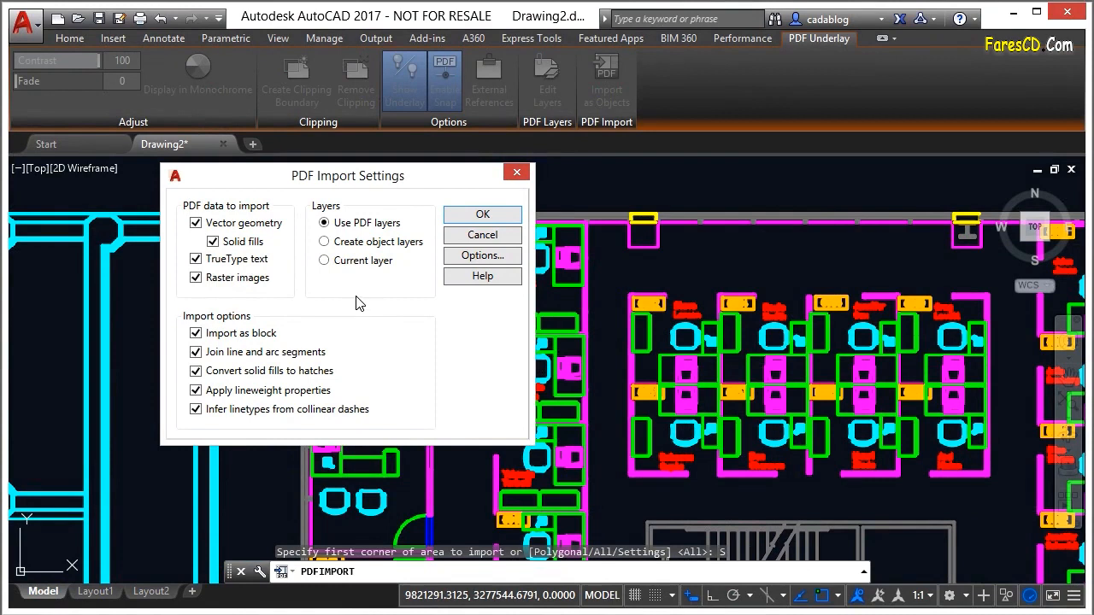
click(198, 334)
click(196, 352)
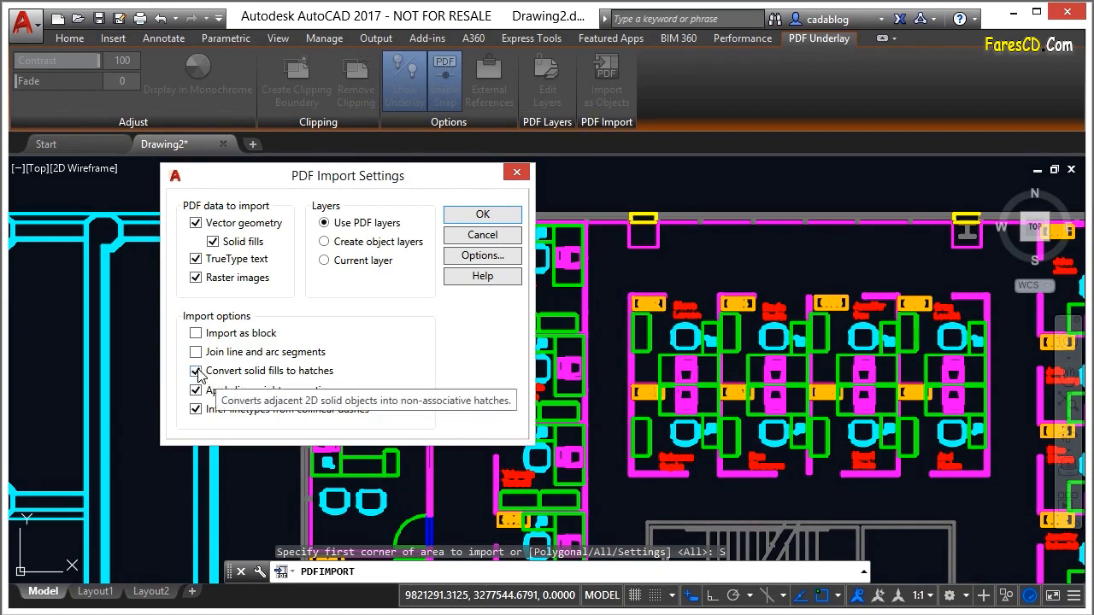
click(196, 371)
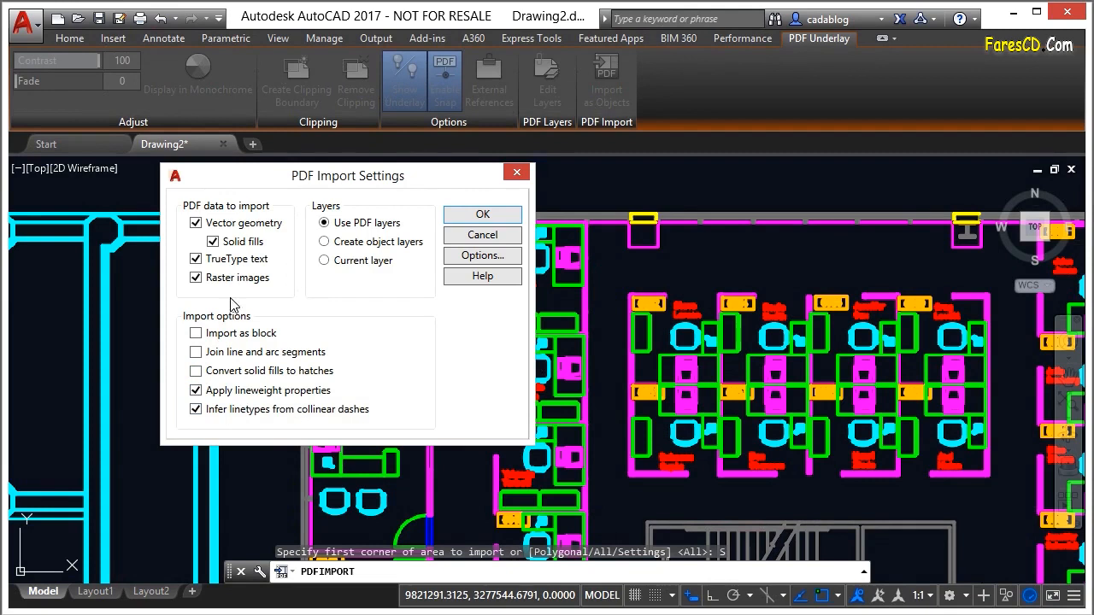
Exclude raster images, TrueType text and solid fills from the PDF data to import, and accept the settings
click(197, 279)
click(197, 259)
click(213, 242)
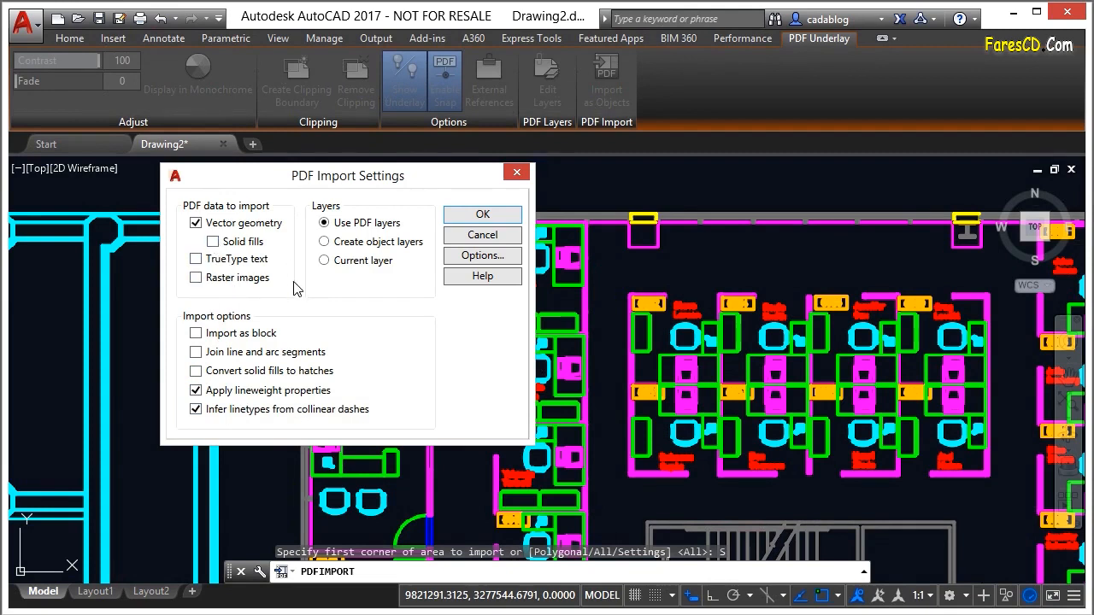
click(485, 214)
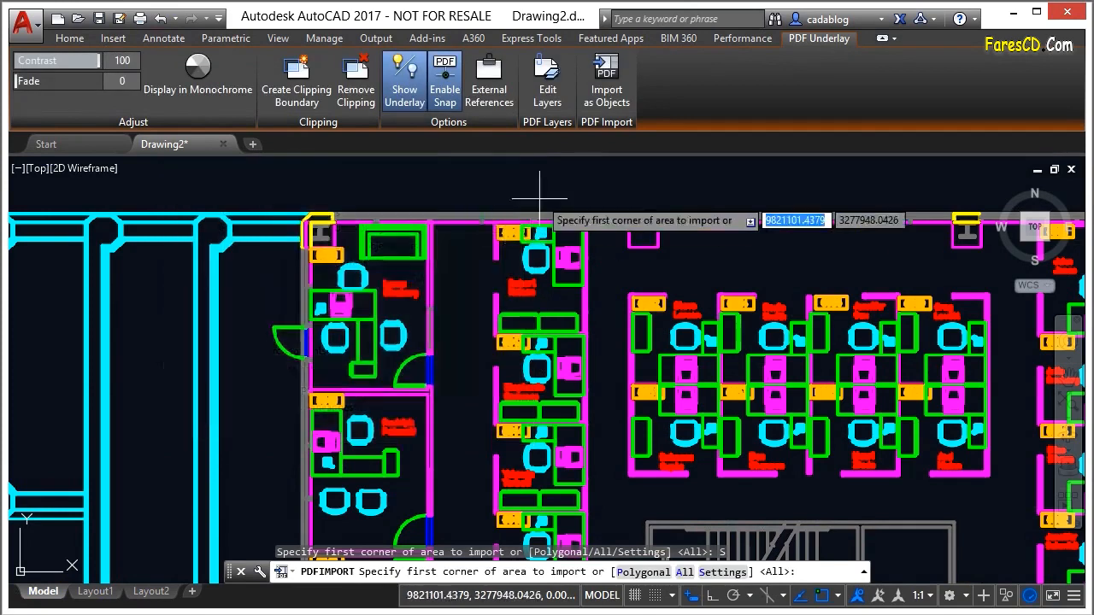
Import the underlay objects within a rectangular area around office 6042, and unload the PDF underlay
click(465, 186)
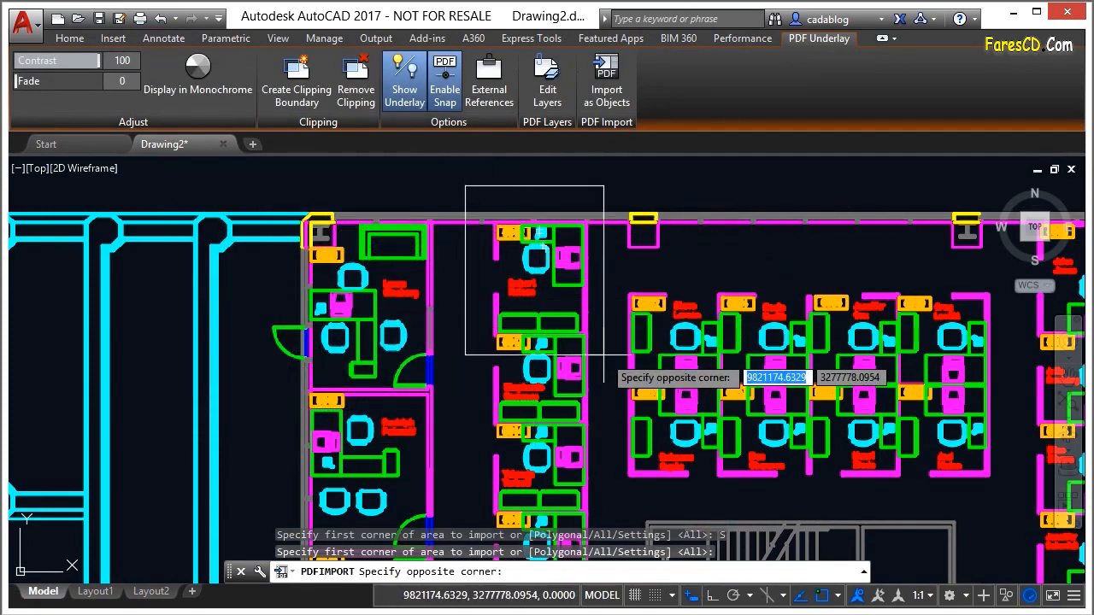
click(609, 363)
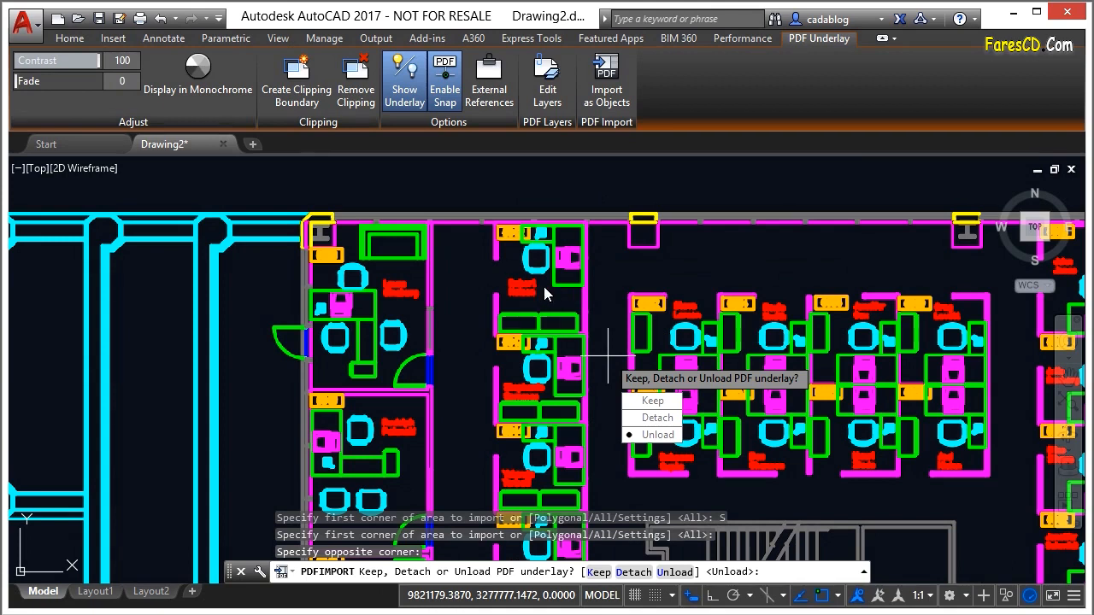
click(658, 435)
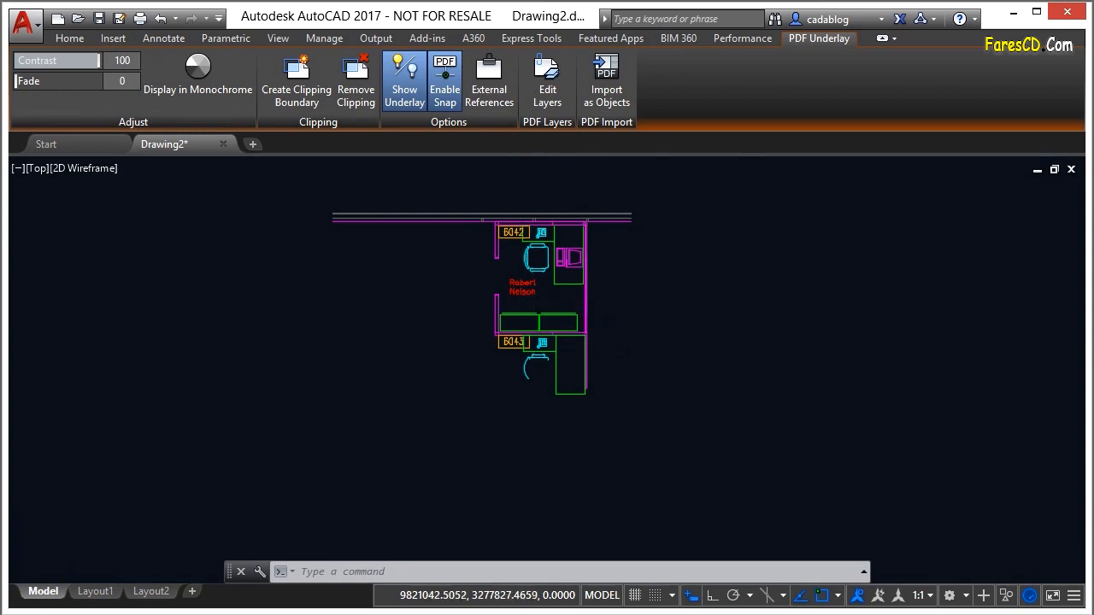
Erase the partial office 6043 furniture, chair and room tag below office 6042 with a crossing selection
scroll(493, 313, up, 4)
scroll(610, 430, down, 2)
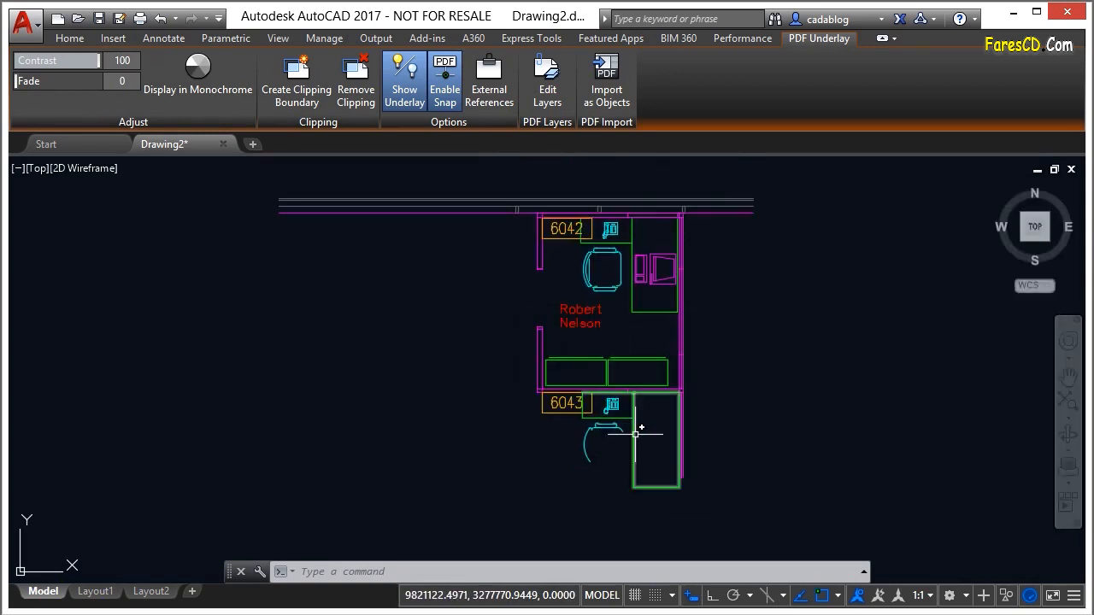
text(E)
key(Return)
key(Return)
click(652, 403)
click(526, 481)
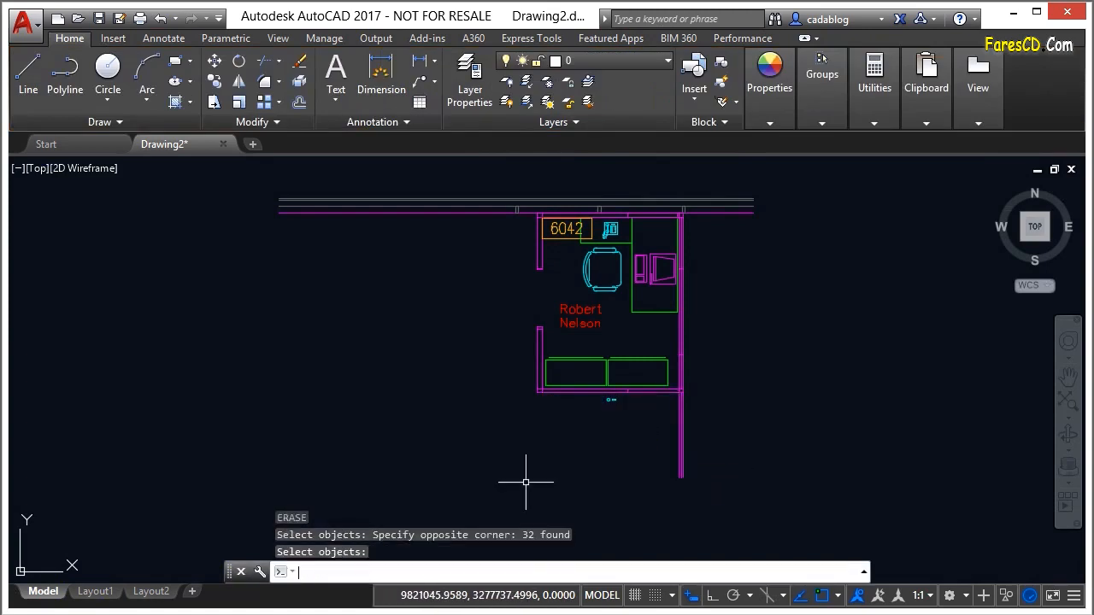
key(Return)
Erase the two small cyan leftover shapes just below the lower wall of office 6042
scroll(623, 397, up, 5)
right_click(620, 412)
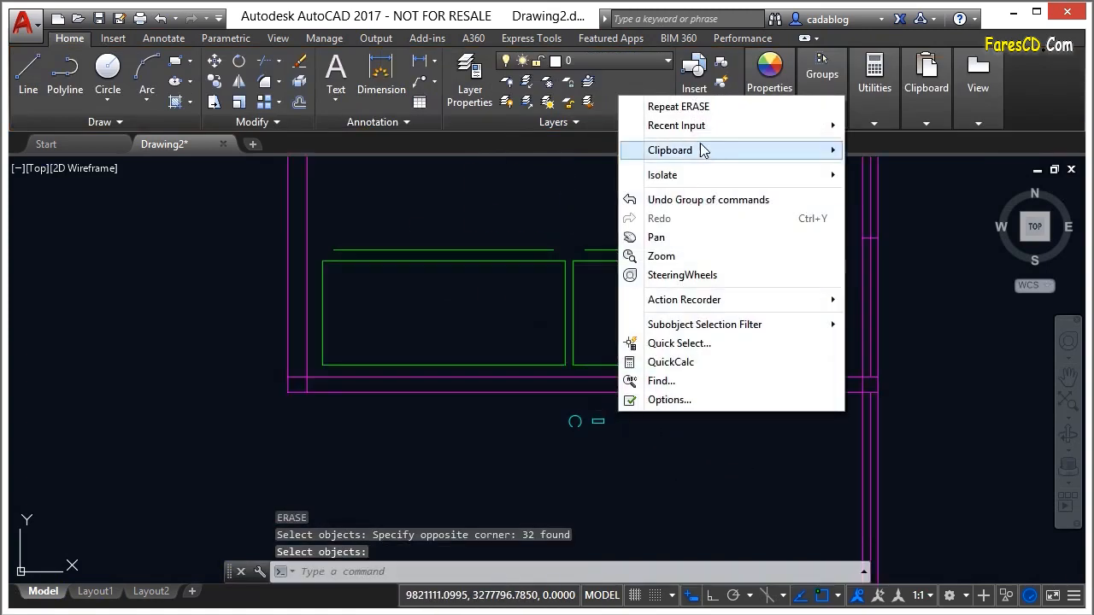
click(663, 105)
click(621, 410)
click(593, 445)
scroll(606, 439, down, 5)
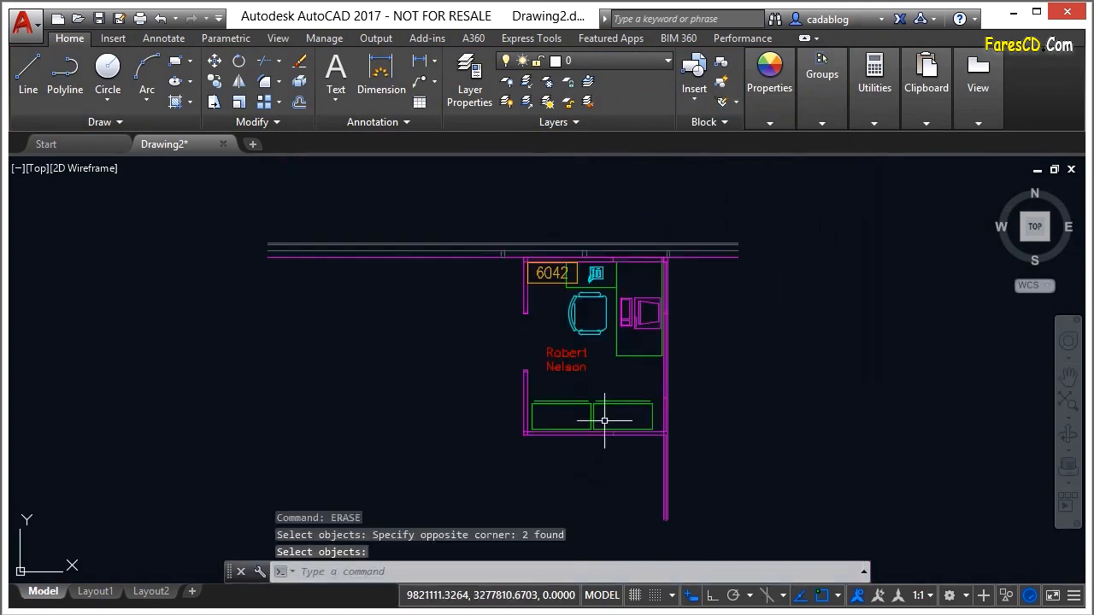